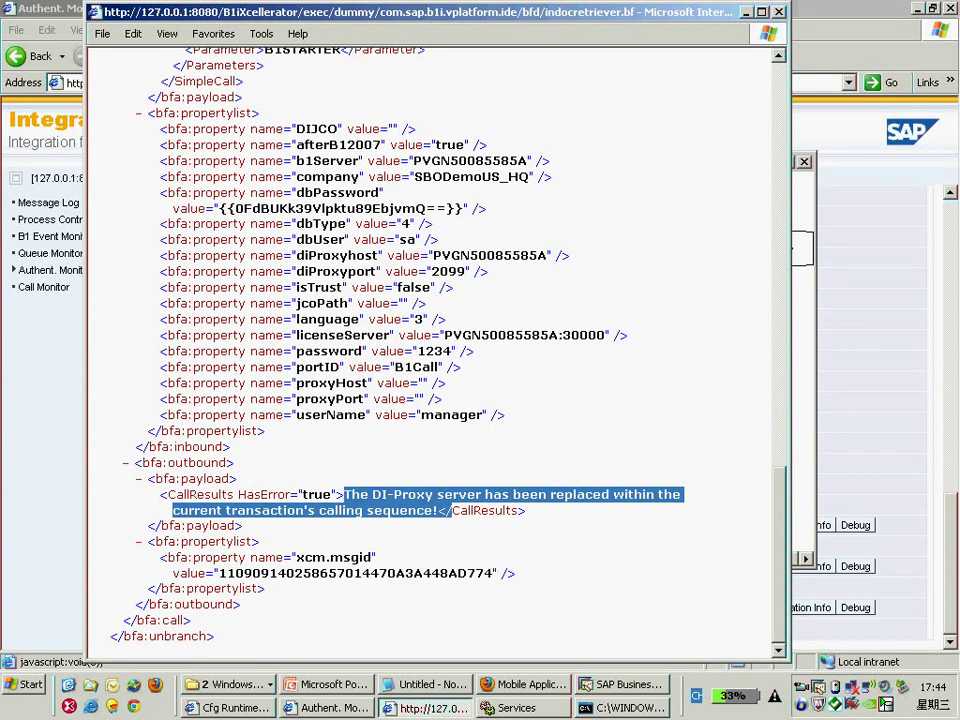
Close the XML document and both BizFlow processing dialogs to return to the authentication report.
key("alt+F4")
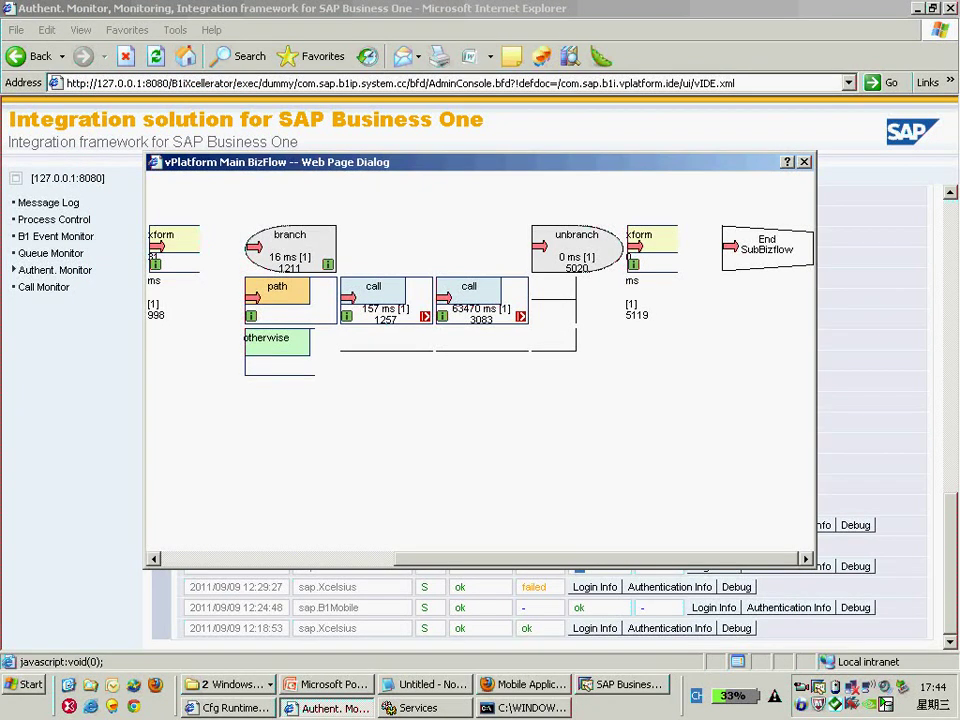
key("alt+F4")
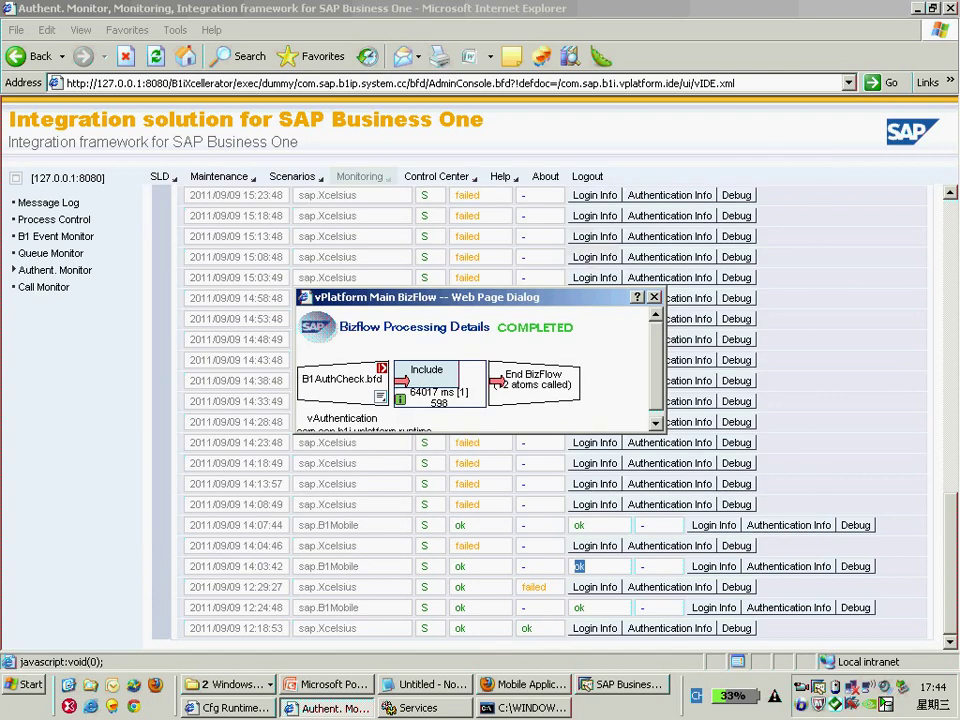
key("alt+F4")
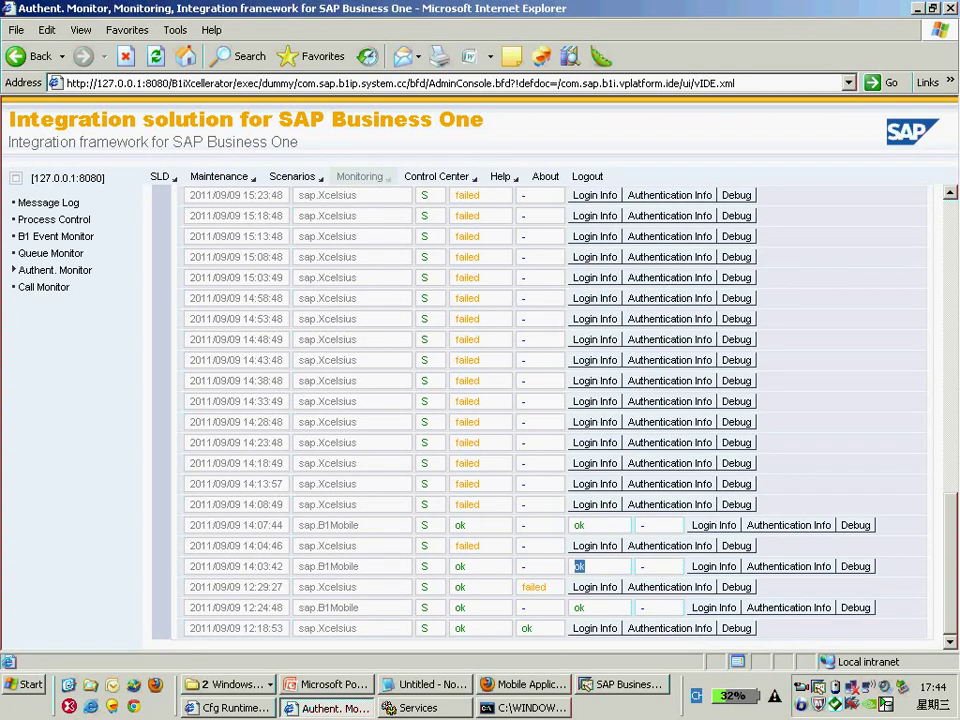
Open the WSforMobile system in the SLD and examine the server and company parts of its WSAR associatedSrvIP.
left_click(160, 177)
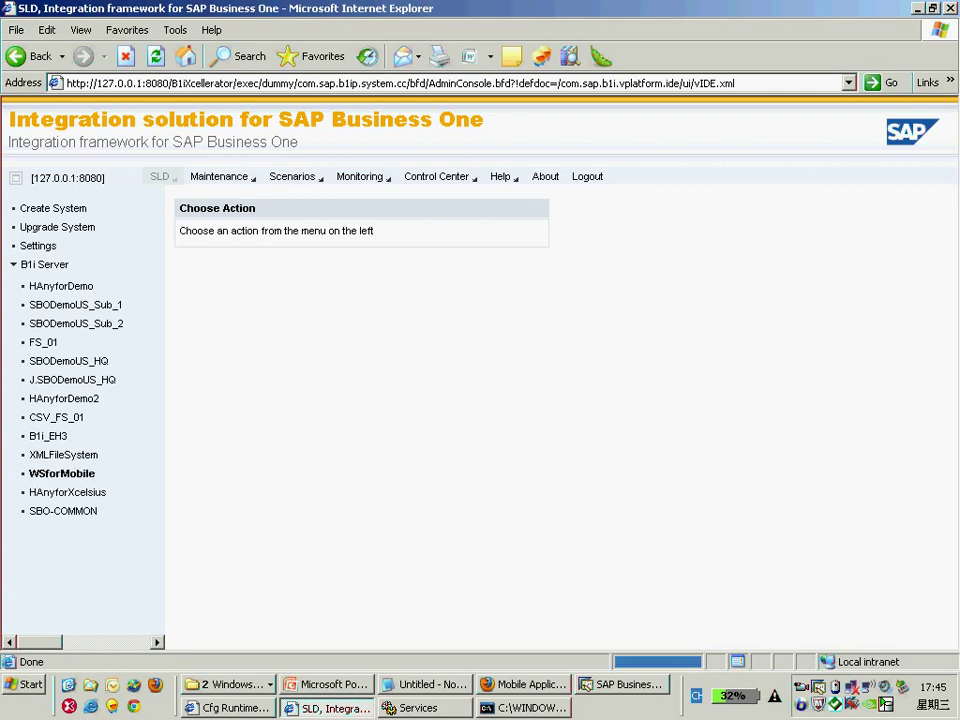
left_click(61, 473)
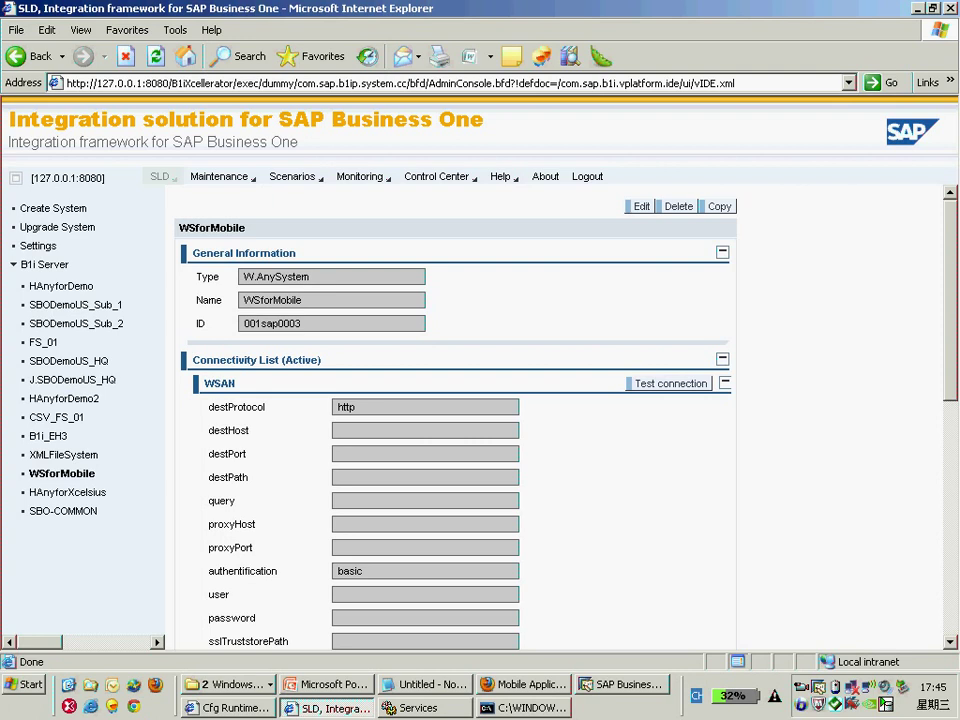
scroll(455, 420, "down", 3)
scroll(455, 420, "down", 10)
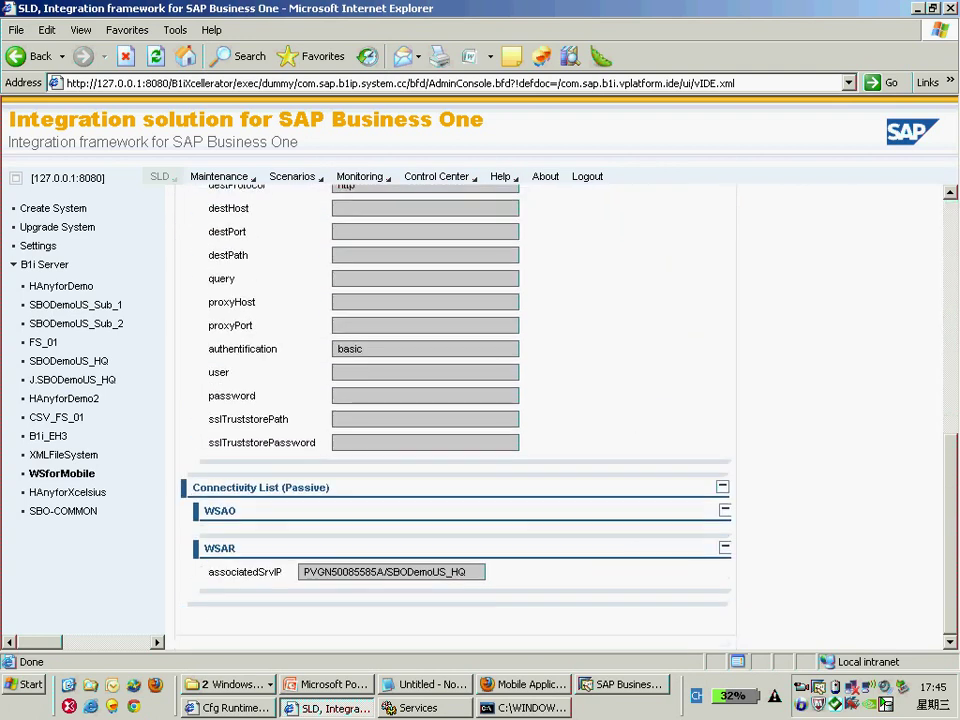
left_click_drag(302, 572, 466, 572)
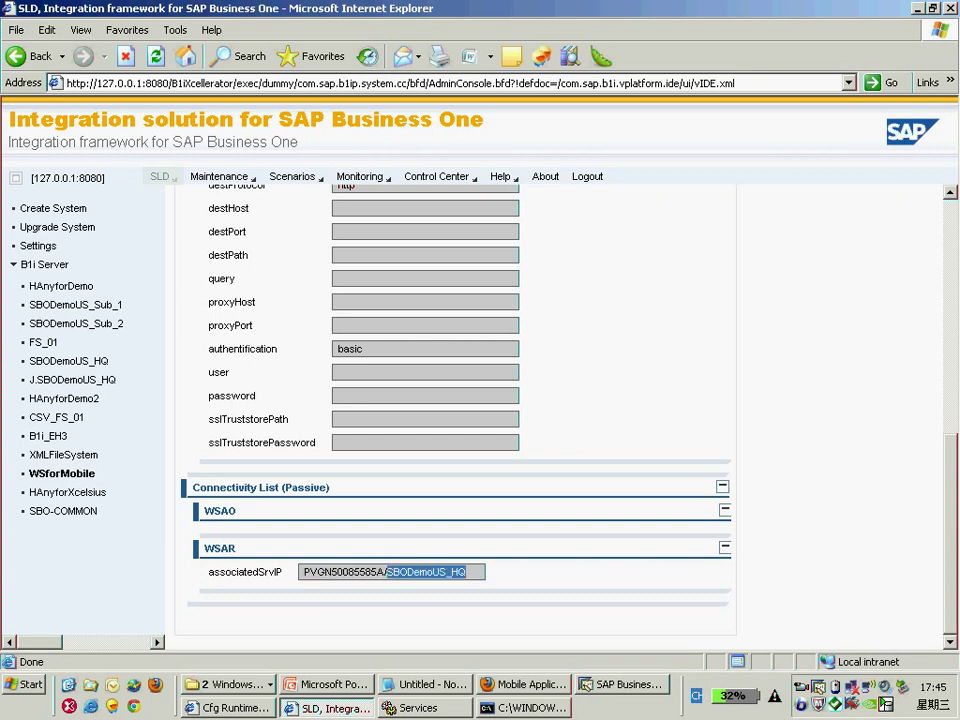
left_click(466, 572)
left_click_drag(384, 572, 303, 572)
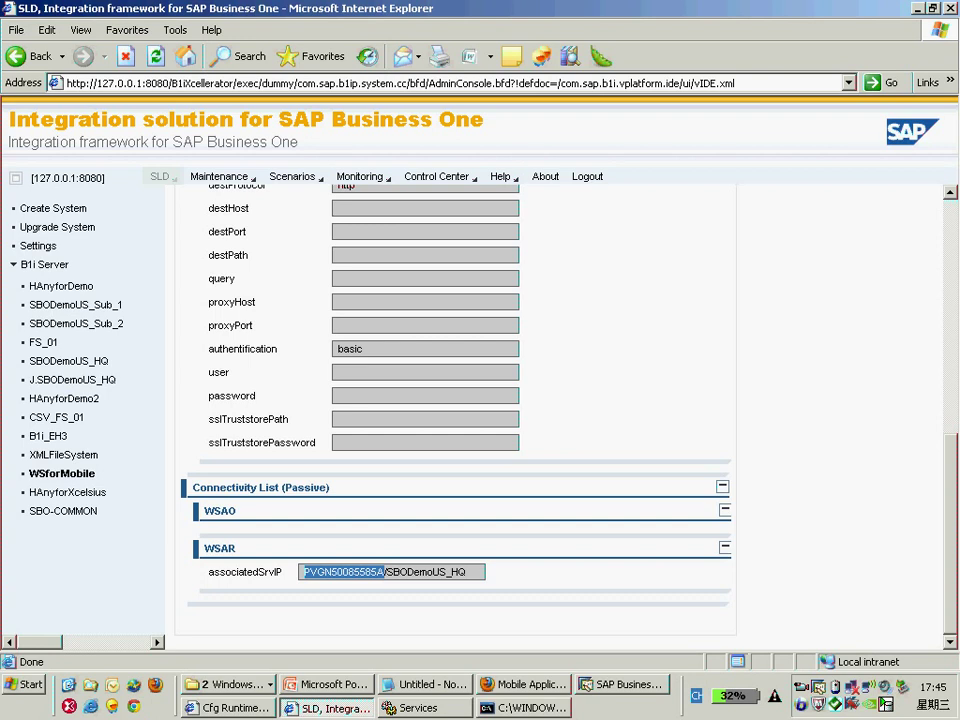
left_click(391, 571)
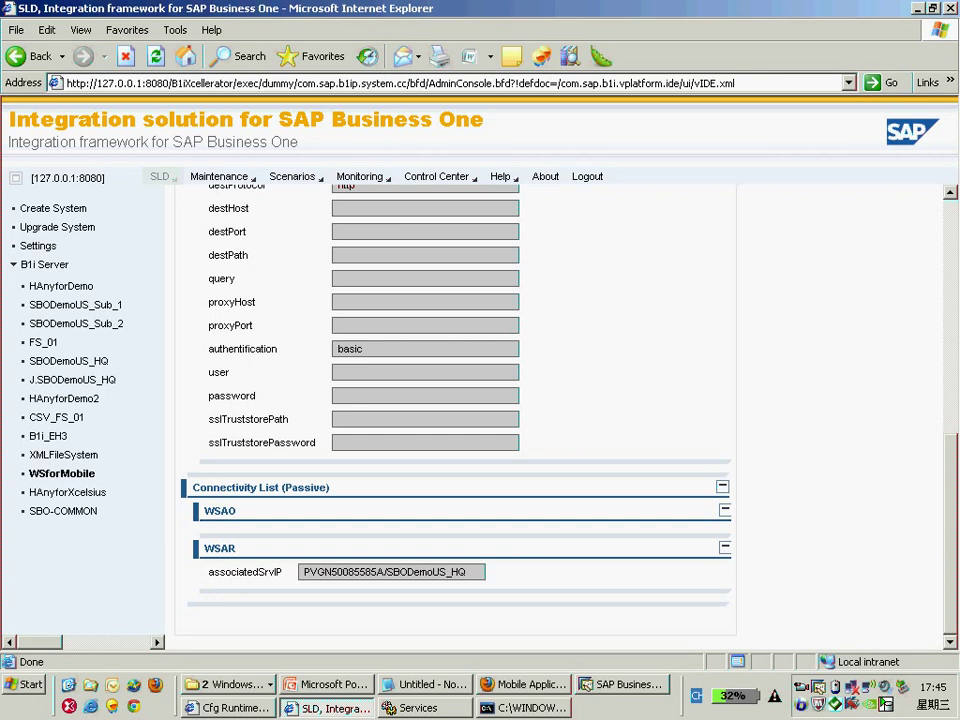
Edit the WSforMobile system and insert the instance name \myisnace after the server name in associatedSrvIP.
scroll(455, 420, "up", 10)
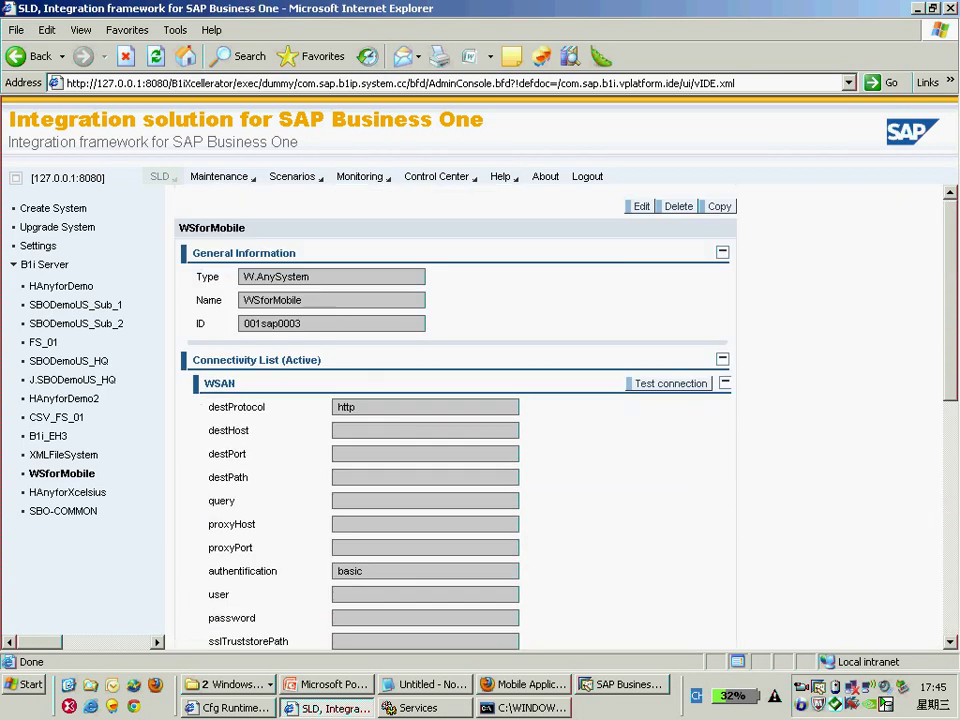
left_click(641, 206)
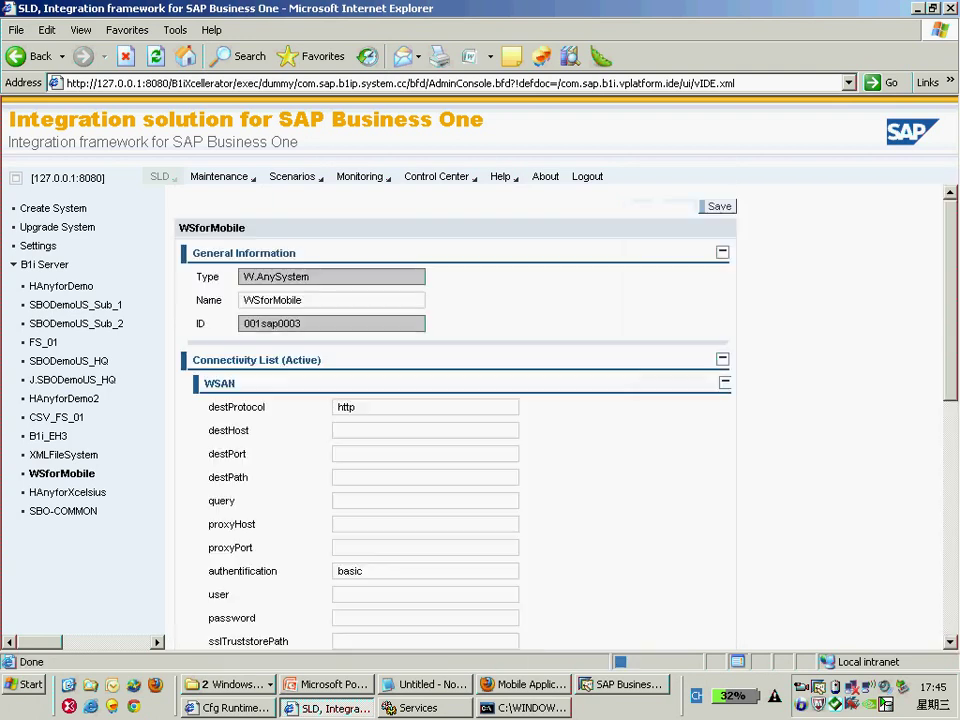
scroll(728, 337, "down", 2)
scroll(455, 420, "down", 5)
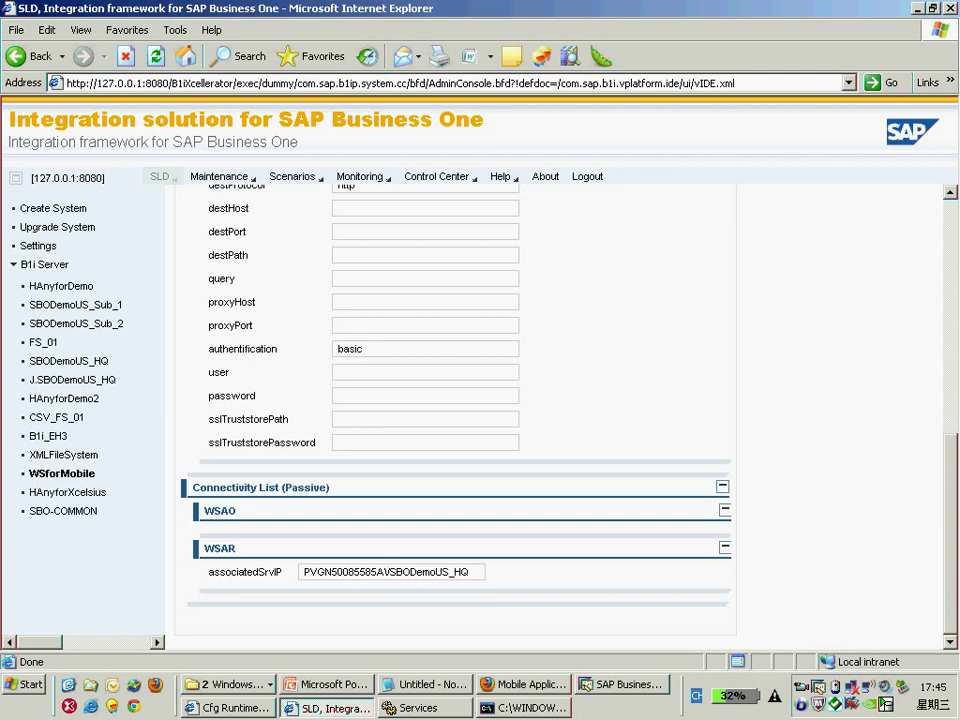
left_click(357, 572)
type("myisnace")
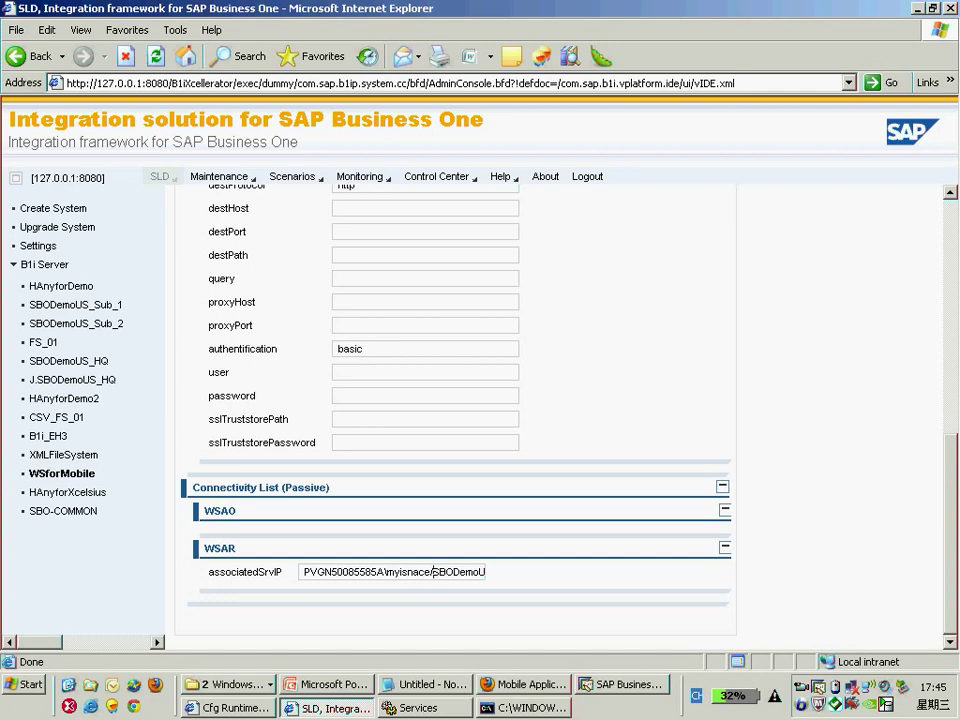
Remove the inserted instance name and its backslash from associatedSrvIP, and highlight the company database part.
key("shift+Left")
key("shift+Left")
key("shift+Left")
key("shift+Left")
key("shift+Left")
key("shift+Left")
key("shift+Left")
key("shift+Left")
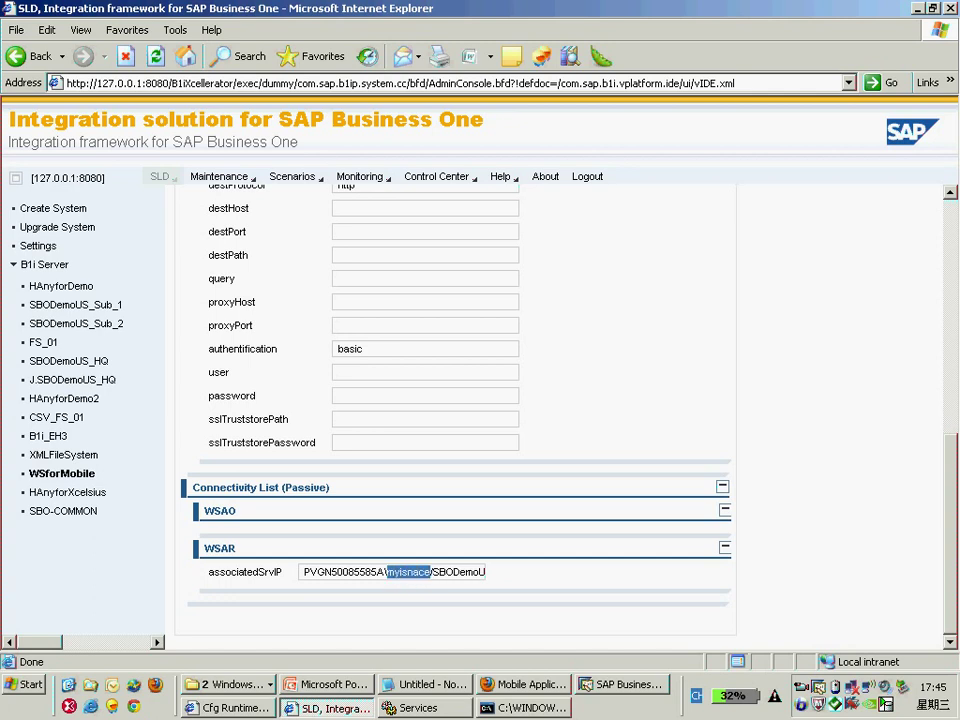
key("Delete")
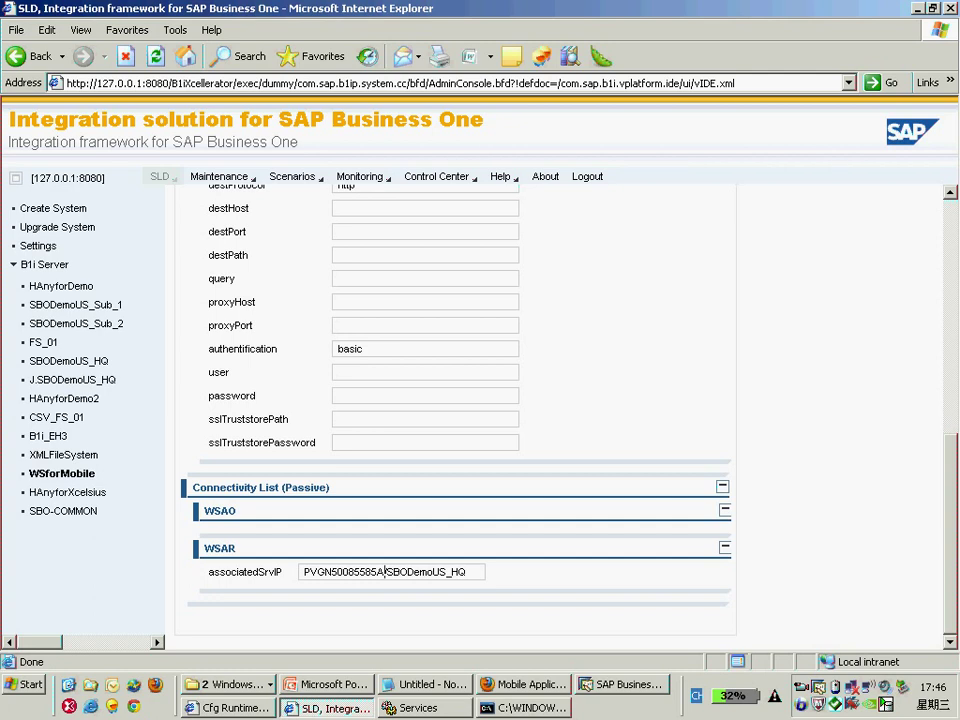
key("shift+End")
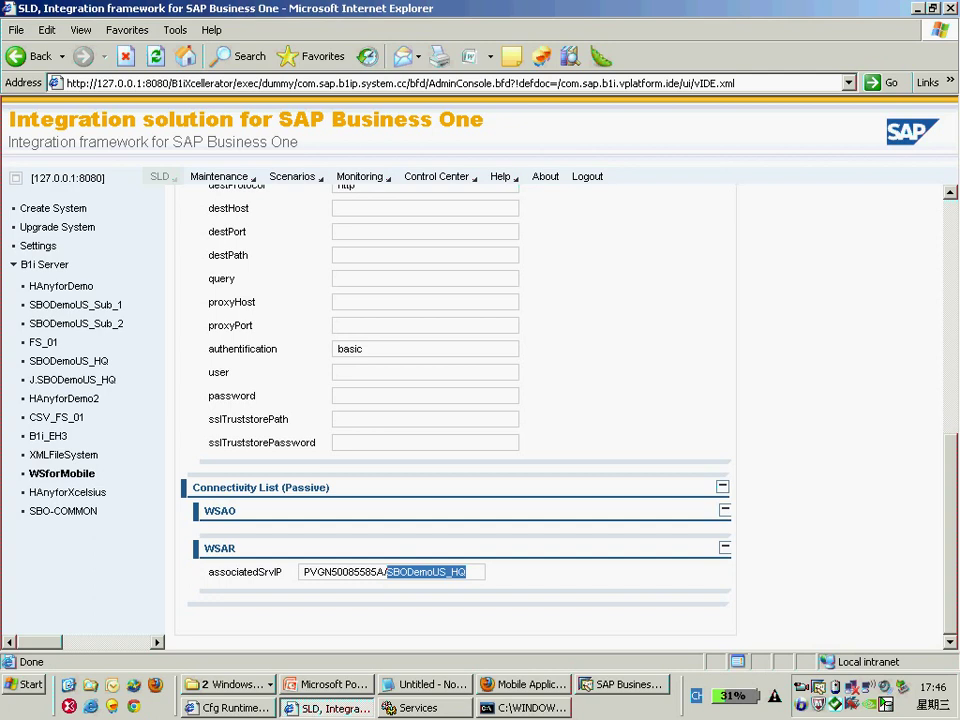
scroll(554, 410, "up", 1)
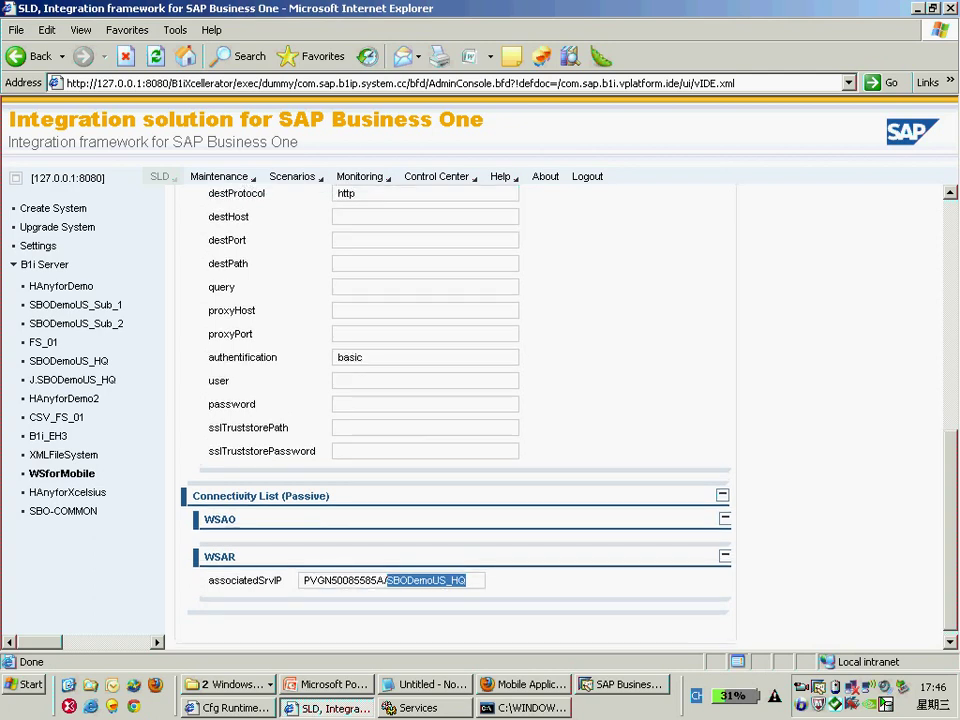
Open the SBODemoUS_HQ system and test its B1DI and JDBC connections, closing each test window.
left_click(69, 361)
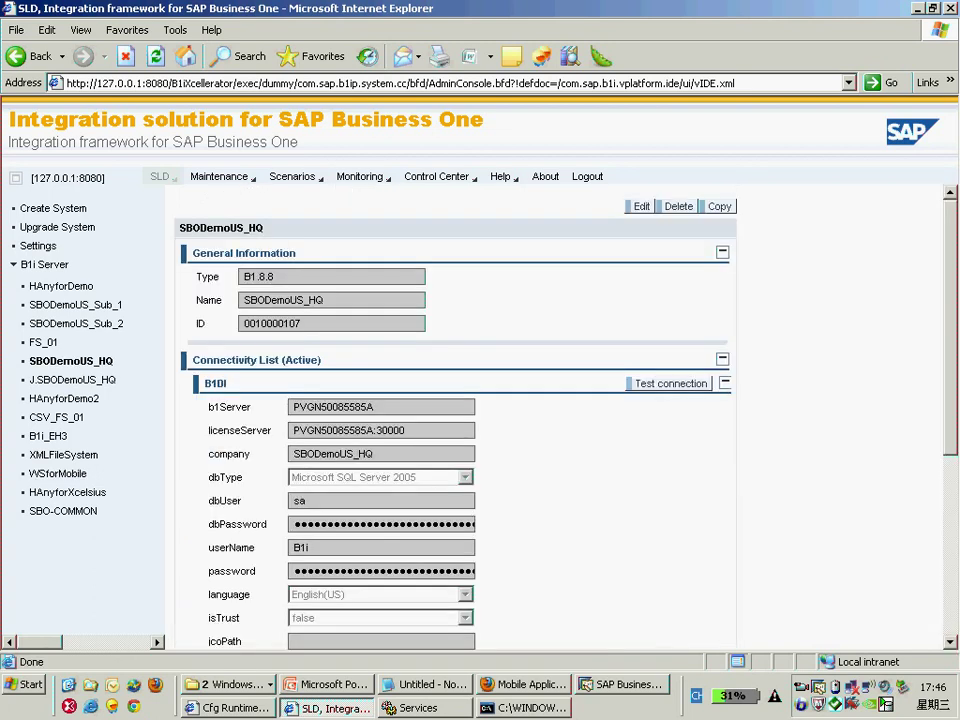
scroll(455, 420, "down", 3)
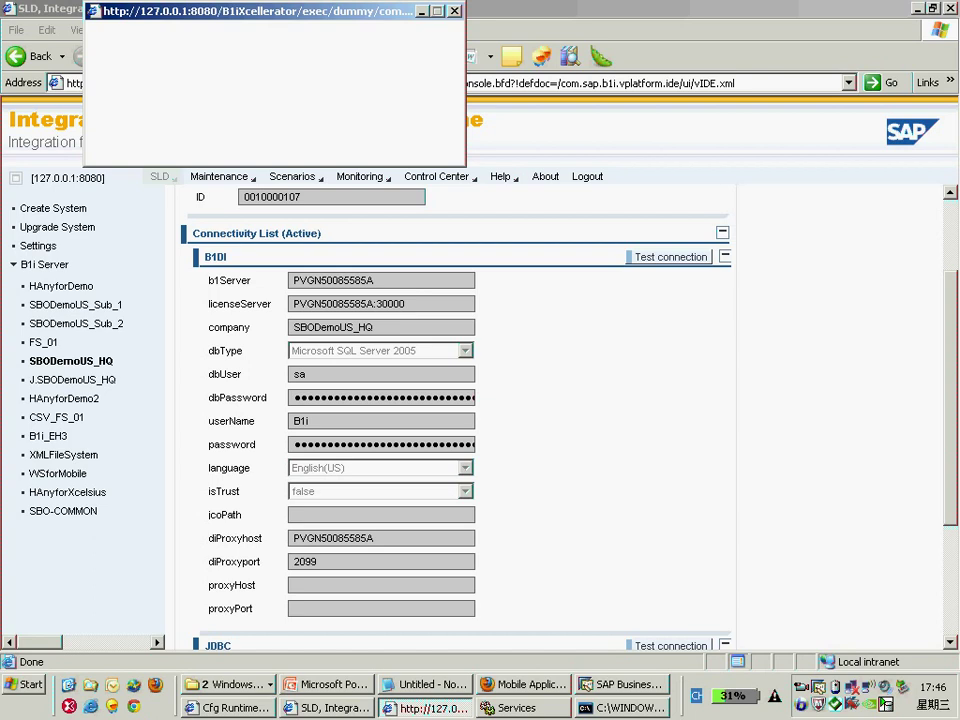
left_click_drag(315, 280, 355, 280)
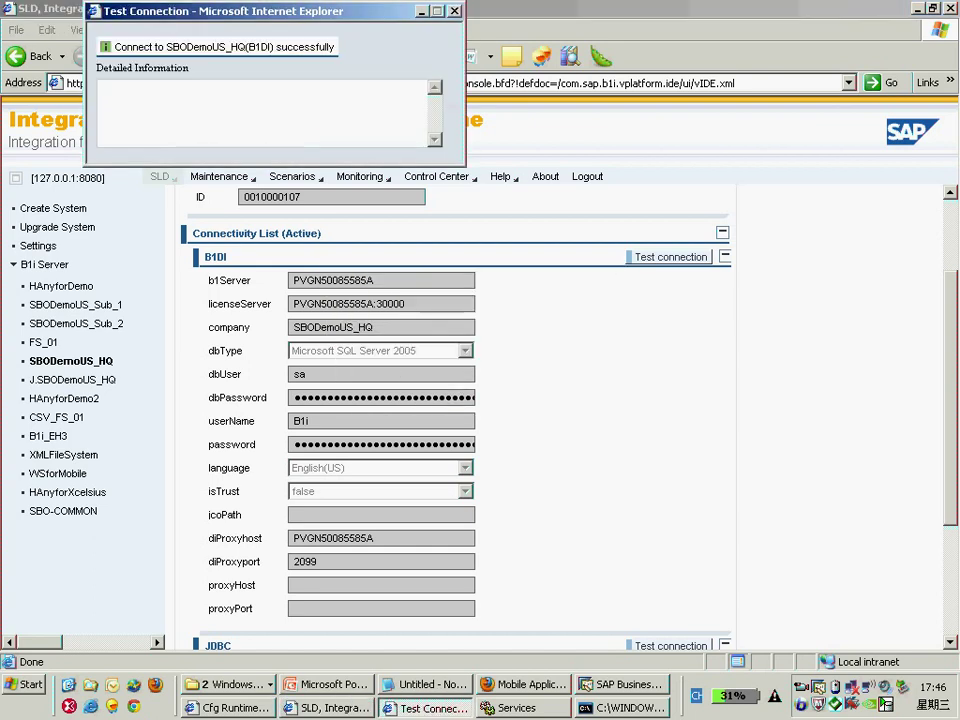
left_click(454, 11)
scroll(455, 415, "down", 3)
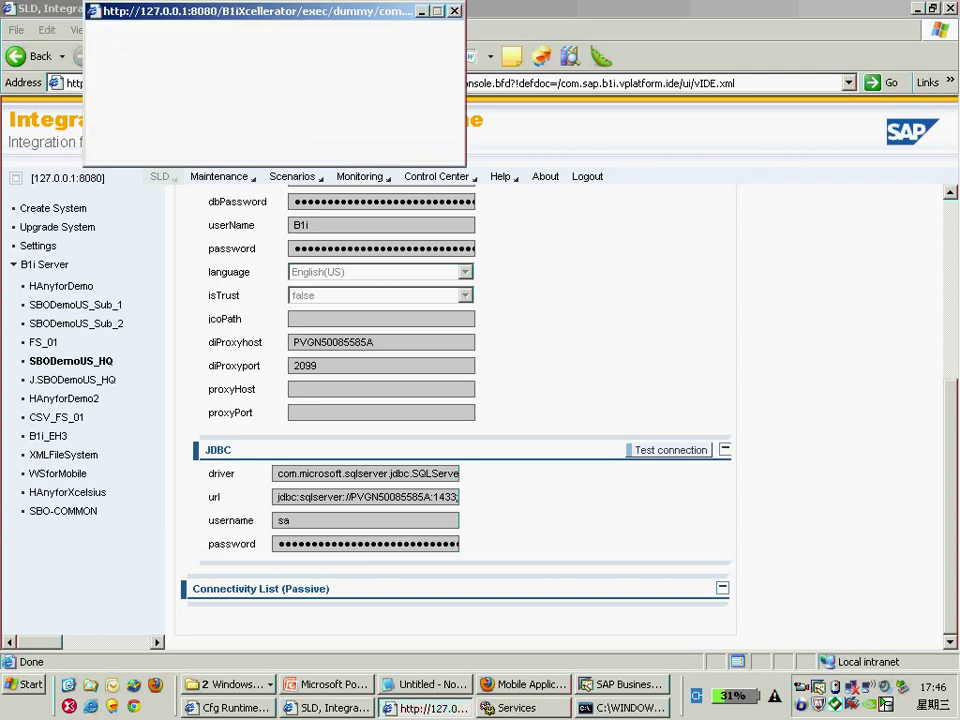
key("alt+F4")
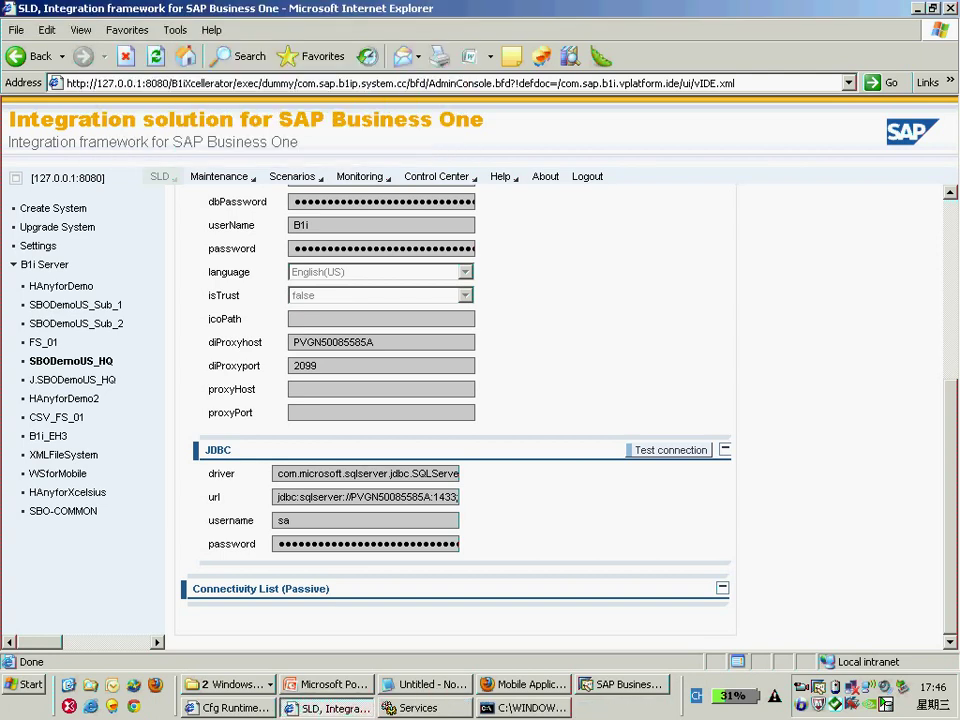
Compare the b1Server value of SBODemoUS_HQ with the associatedSrvIP value of the WSforMobile system.
scroll(455, 400, "up", 2)
scroll(455, 400, "up", 1)
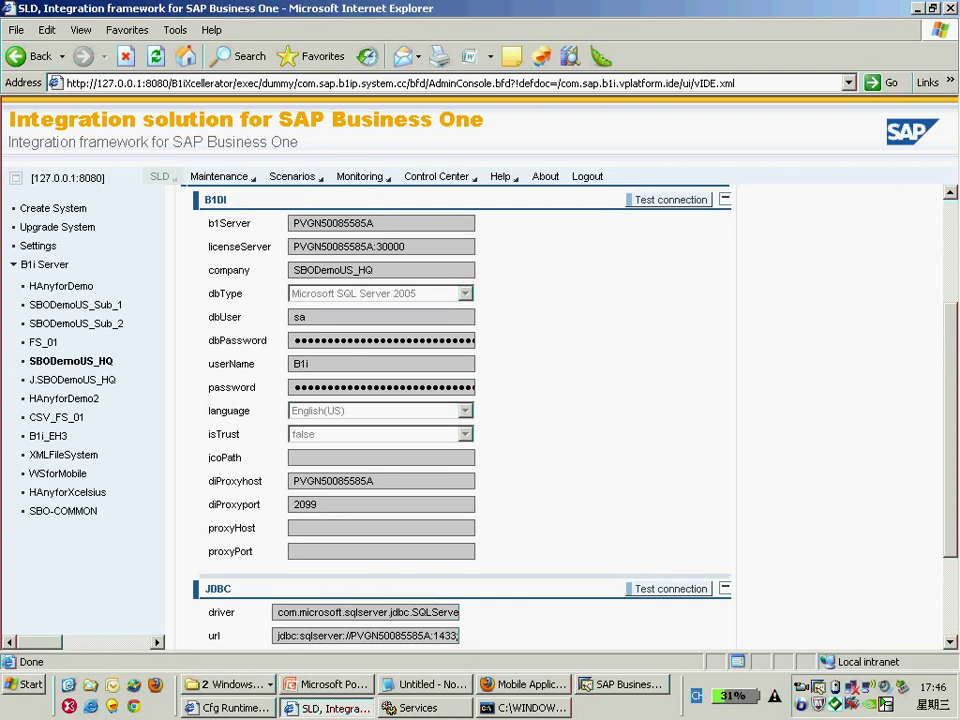
mouse_move(375, 223)
left_mouse_down()
mouse_move(300, 223)
mouse_move(374, 223)
left_mouse_up()
left_click(300, 223)
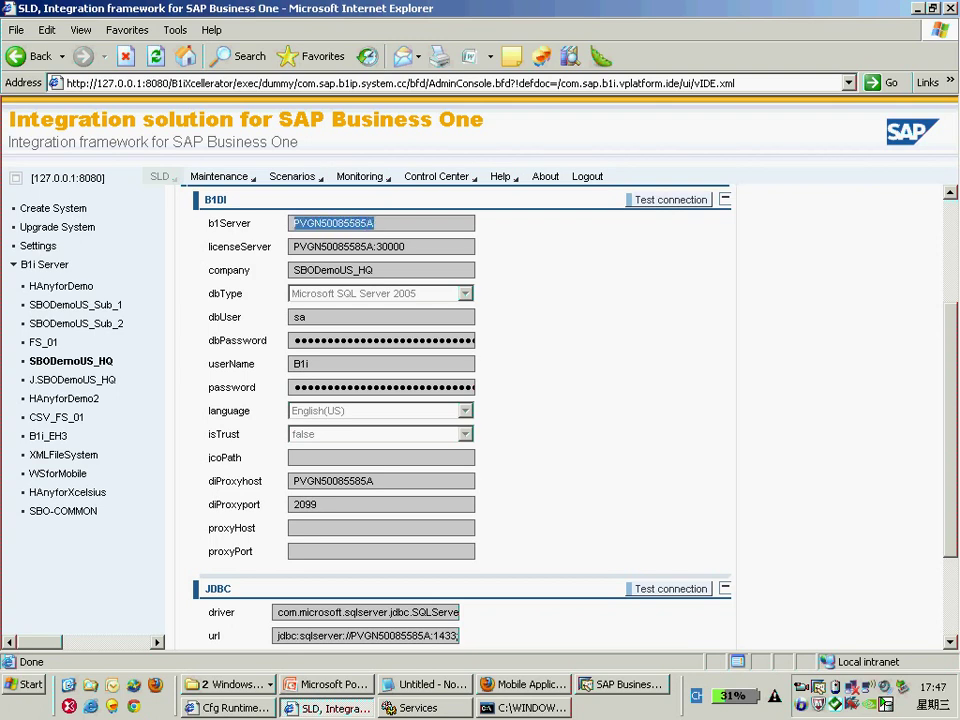
left_click(374, 223)
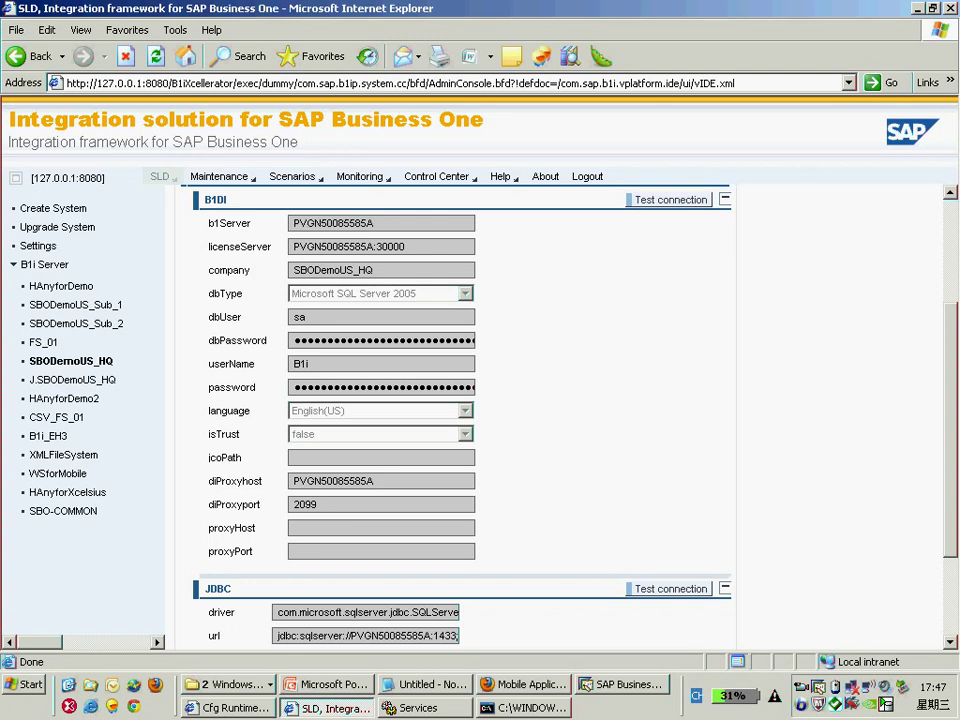
left_click(57, 473)
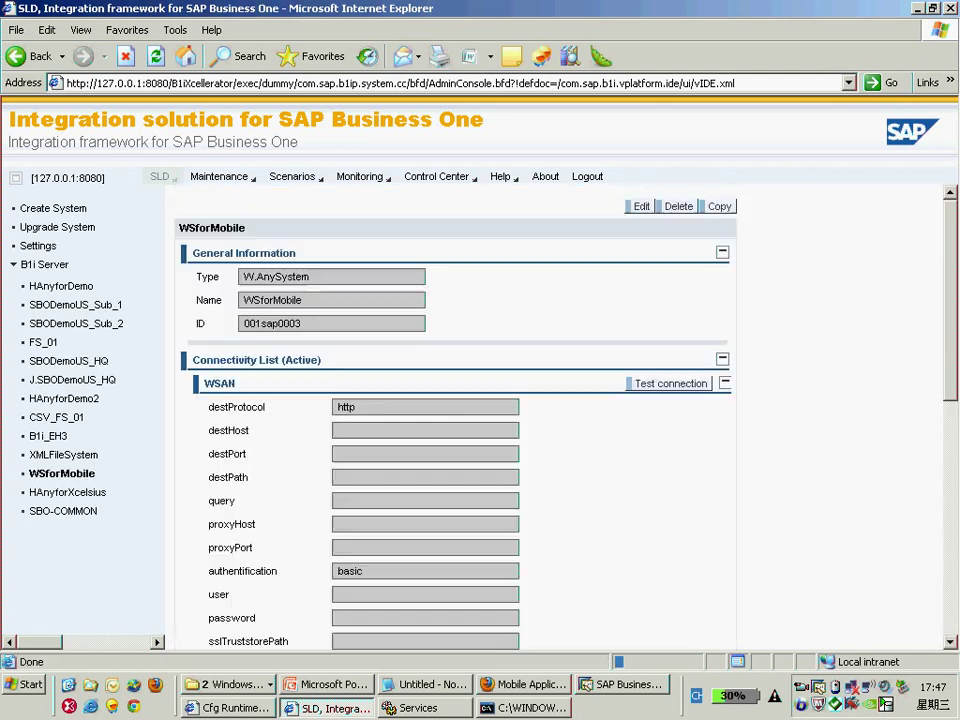
scroll(455, 420, "down", 6)
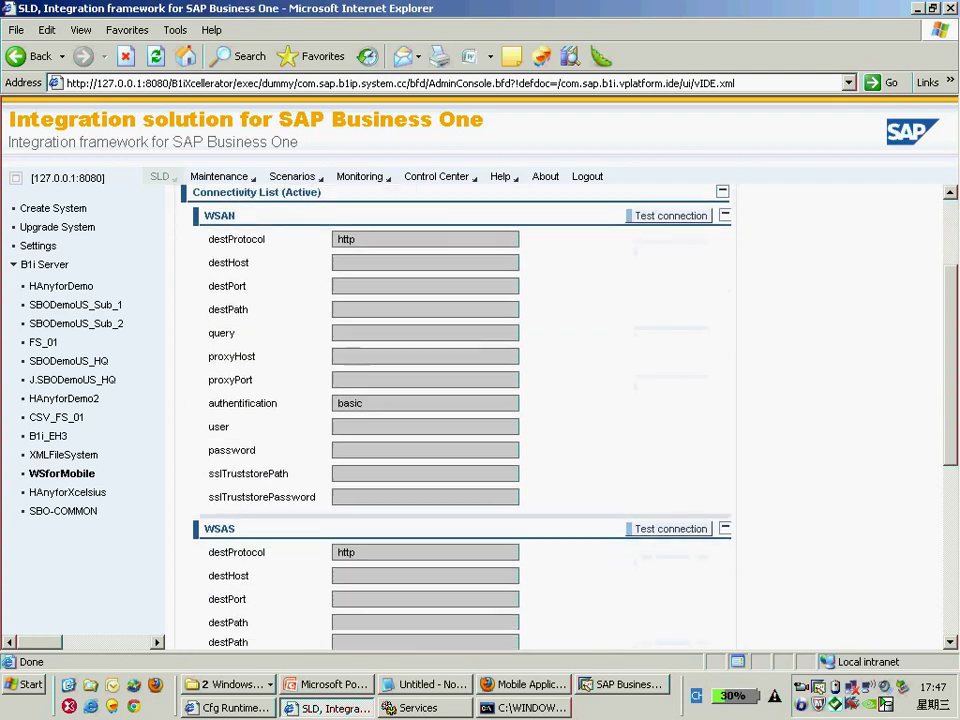
scroll(455, 420, "down", 4)
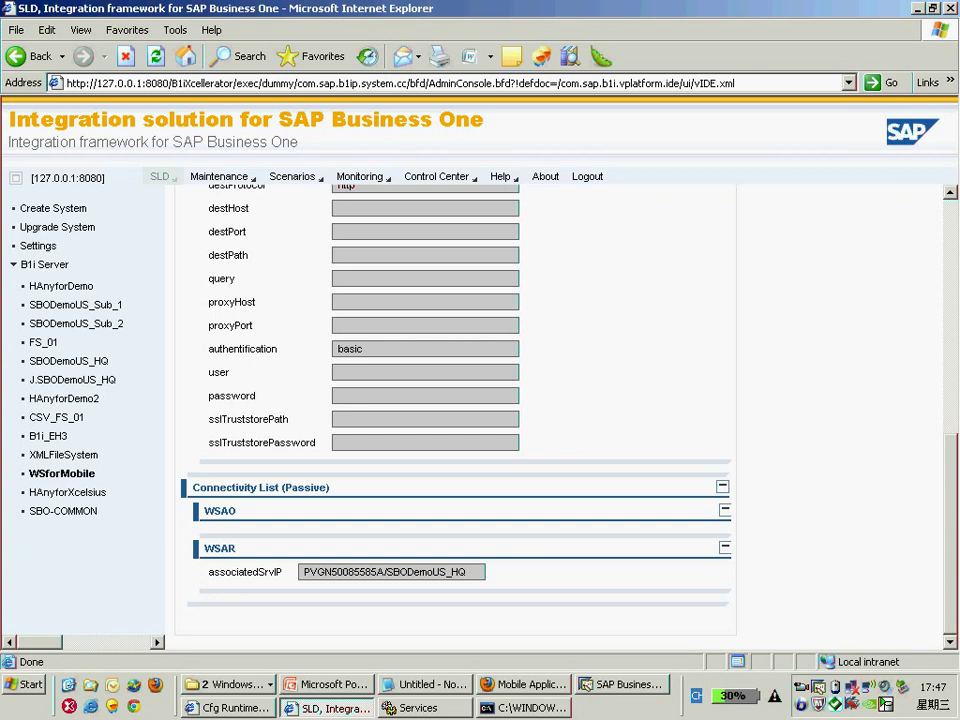
Open the authentication monitor and bring up the debug XML message of a sap.B1Mobile entry.
left_click(362, 176)
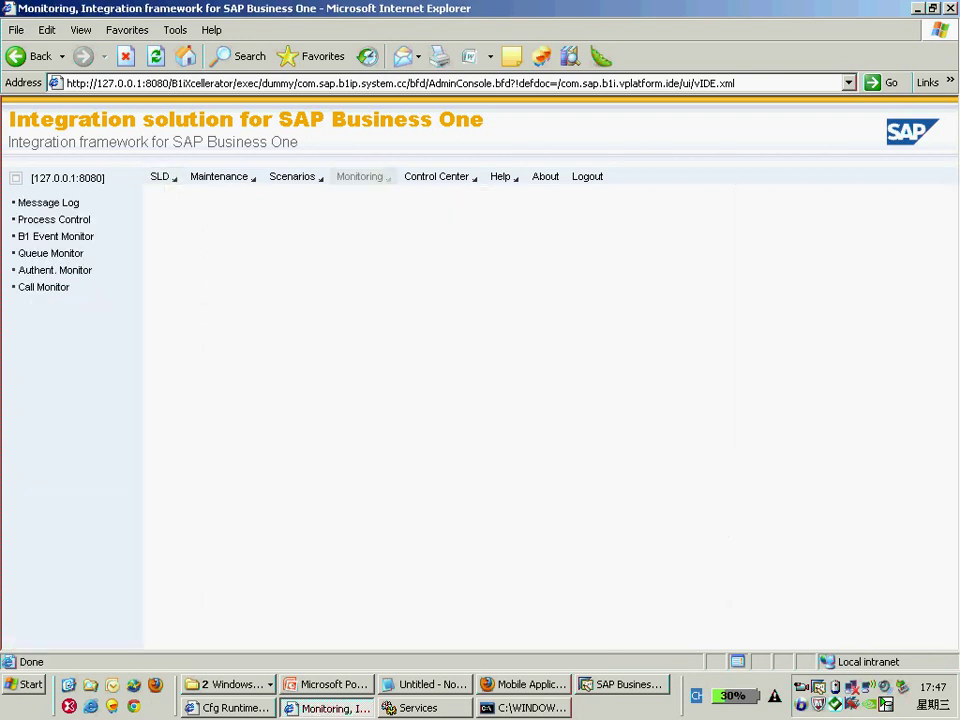
left_click(54, 270)
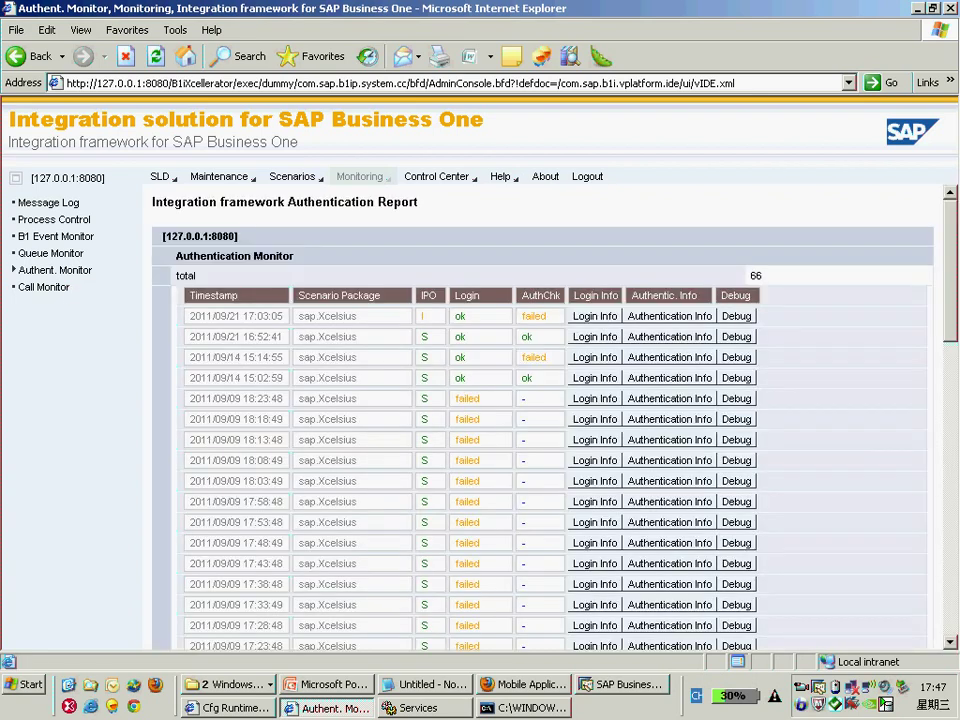
scroll(648, 513, "down", 15)
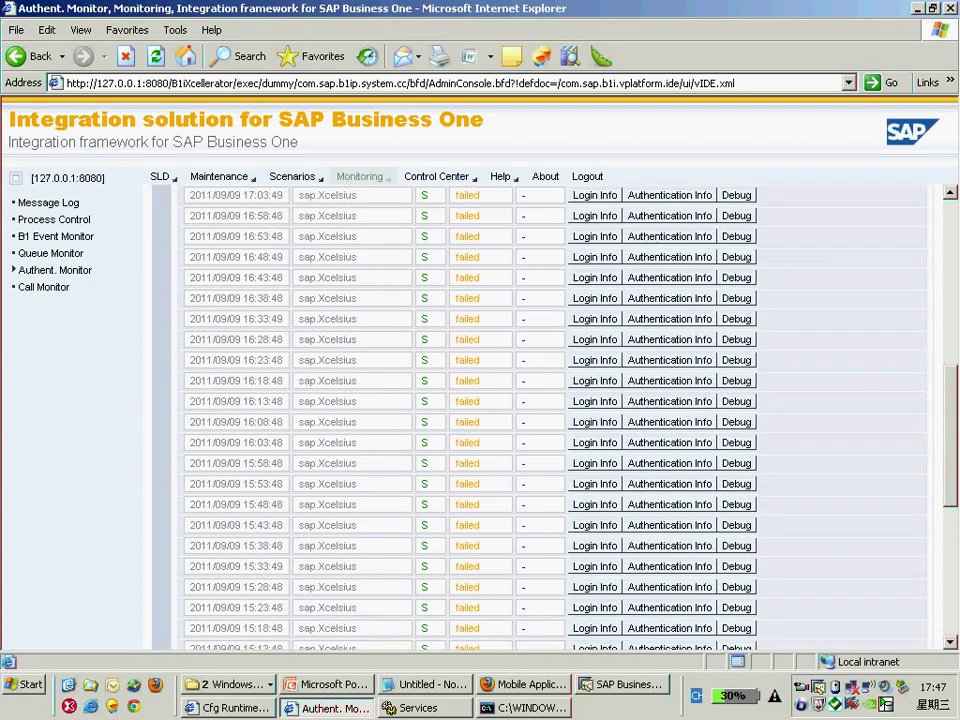
scroll(648, 513, "down", 3)
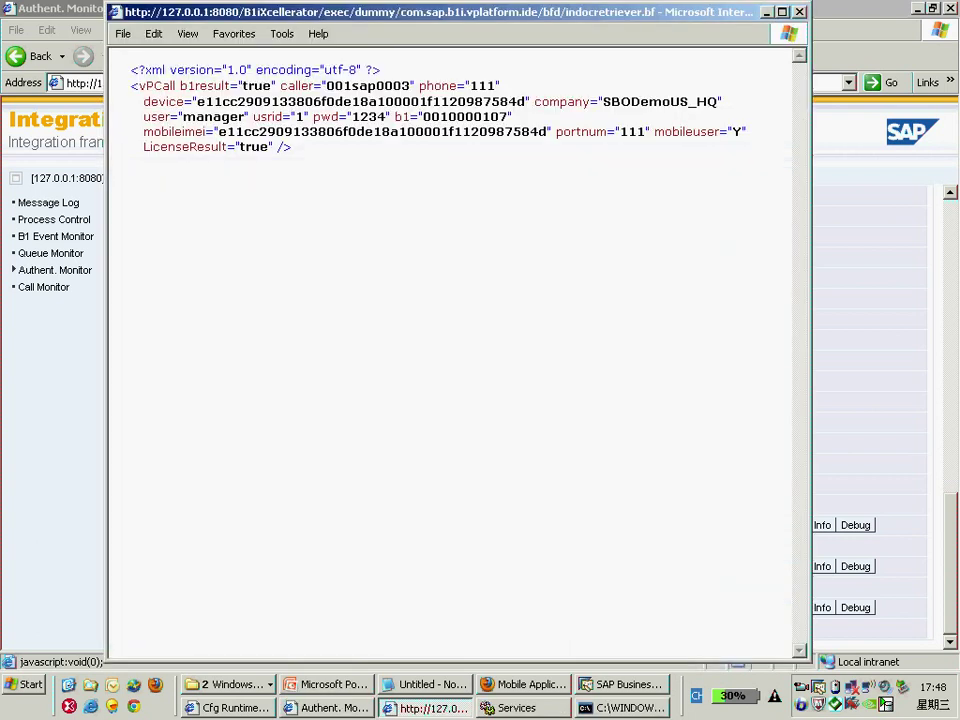
Check the b1result and LicenseResult attributes in the XML message, close it, and open the CallAuthCheckBizflow include's details.
left_click_drag(433, 12, 462, 311)
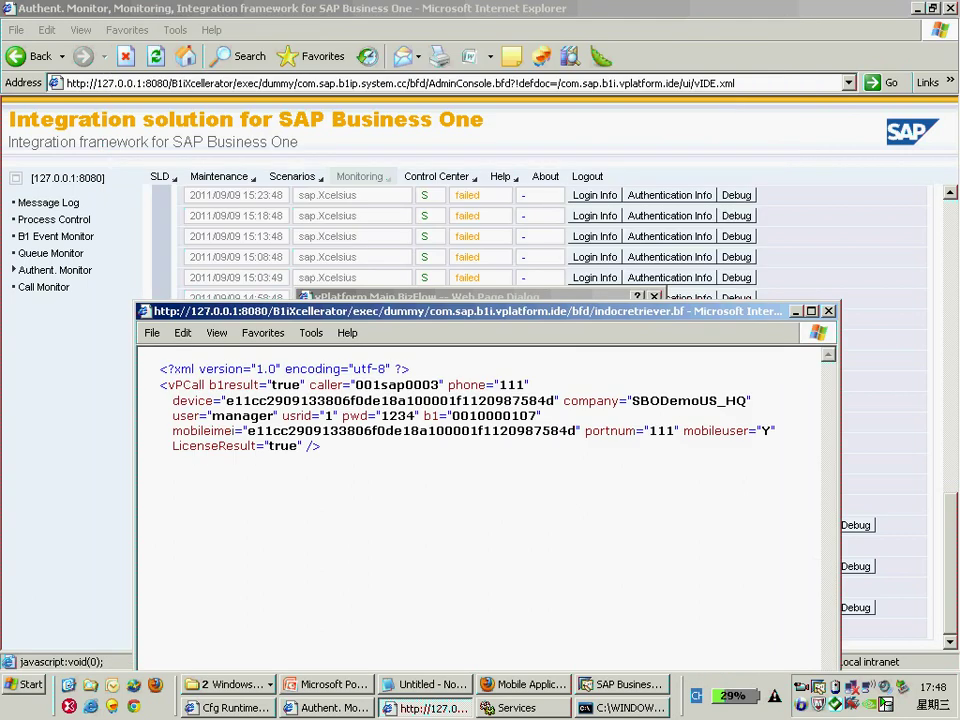
double_click(285, 385)
left_click_drag(256, 446, 233, 446)
left_click(828, 311)
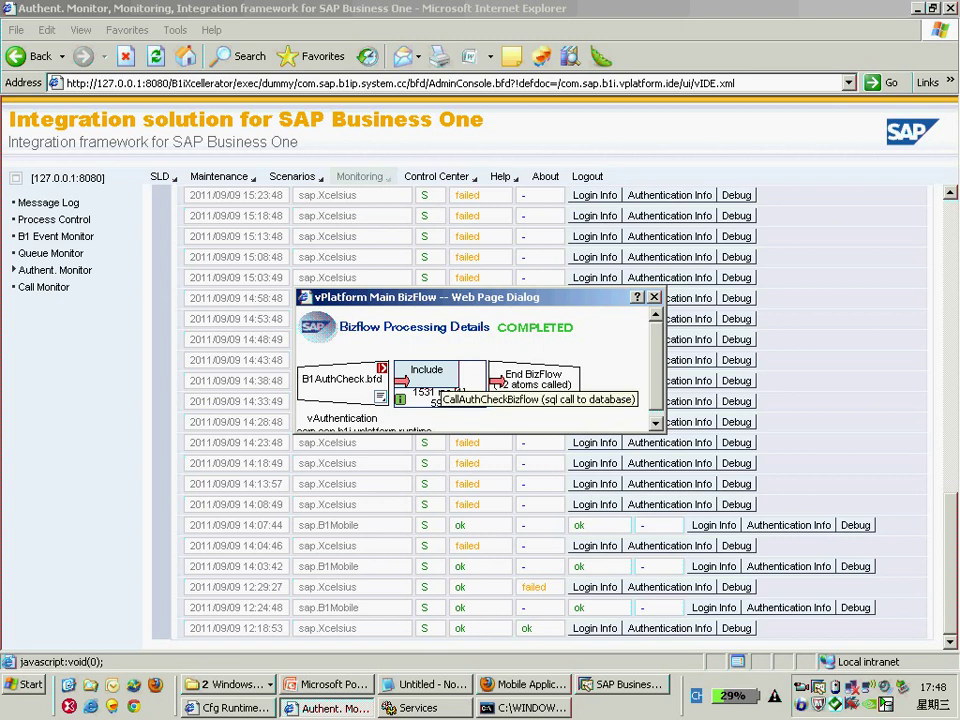
left_click(425, 375)
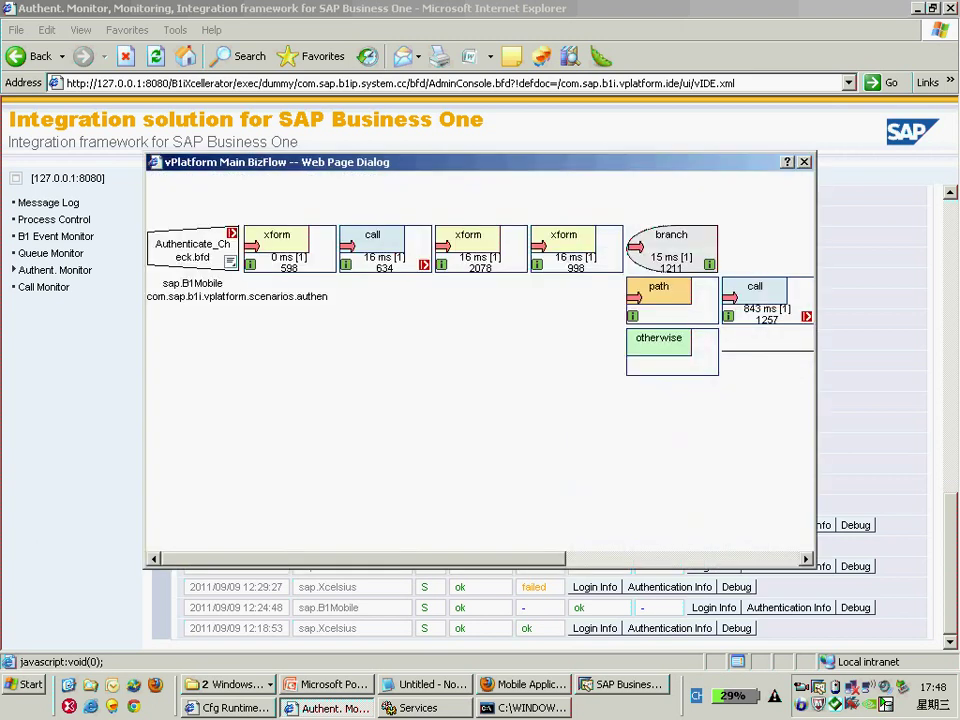
Open the XML message of the xform after the unbranch, review its connect values, and collapse the connect node.
left_click_drag(363, 558, 597, 558)
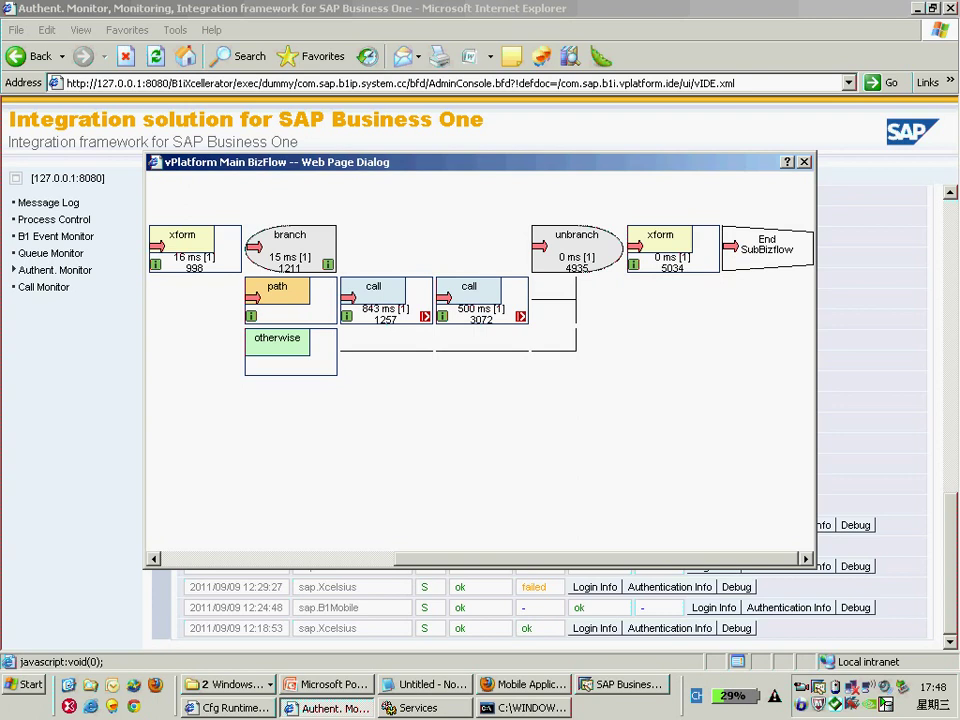
mouse_move(633, 265)
left_click(634, 267)
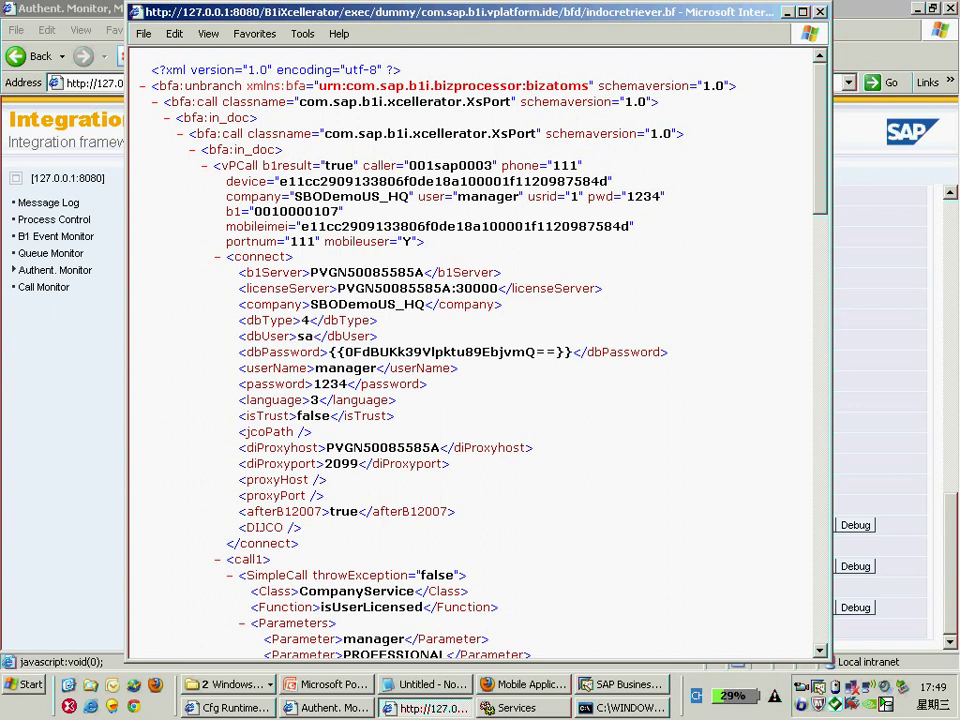
left_click_drag(315, 368, 322, 416)
left_click(217, 256)
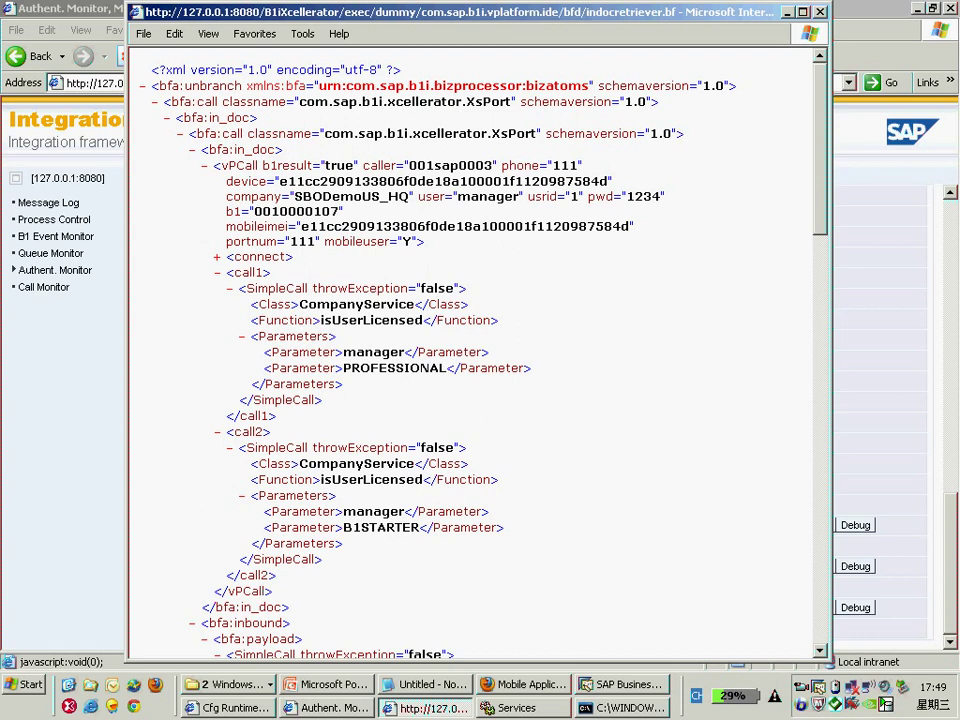
Review the call1 parameters, and collapse the call1, call2, inner in_doc and inner inbound propertylist nodes.
left_click_drag(343, 352, 446, 368)
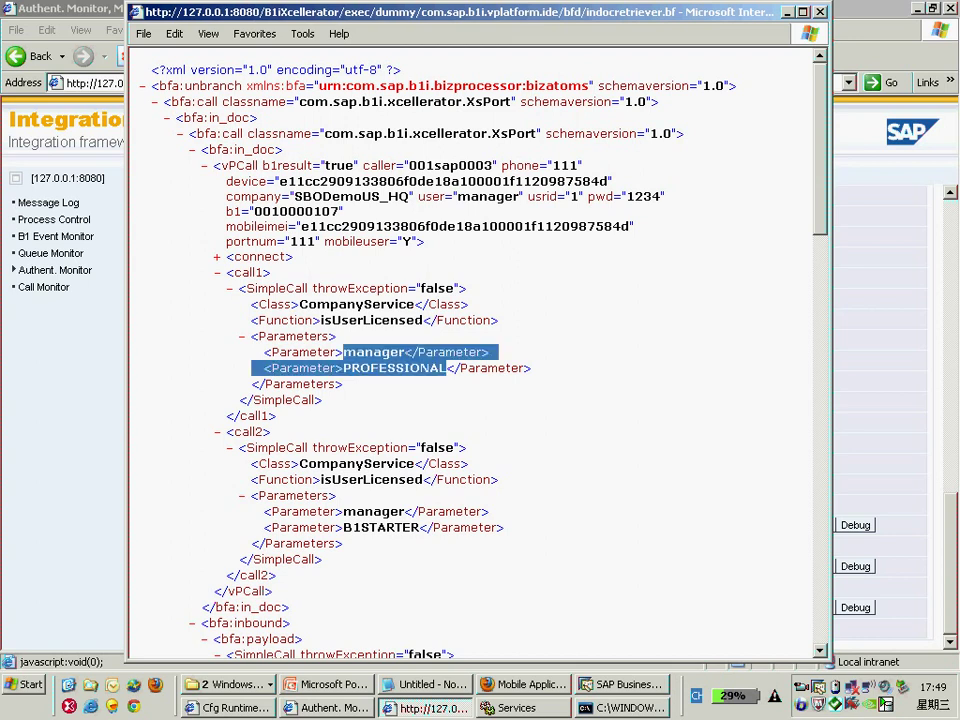
left_click(217, 272)
left_click(217, 288)
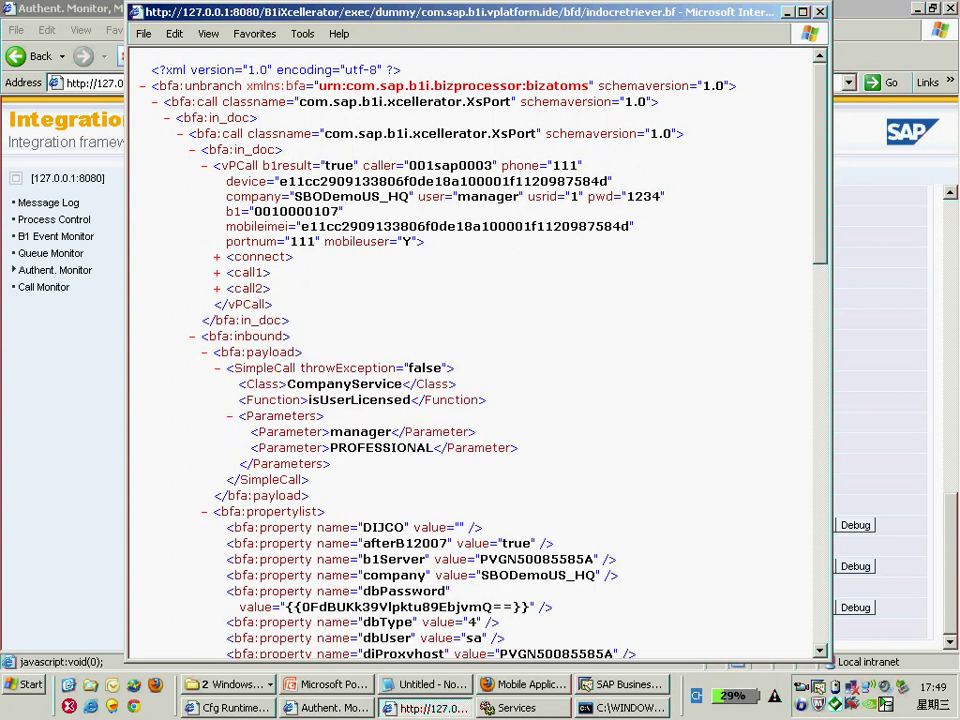
left_click(192, 149)
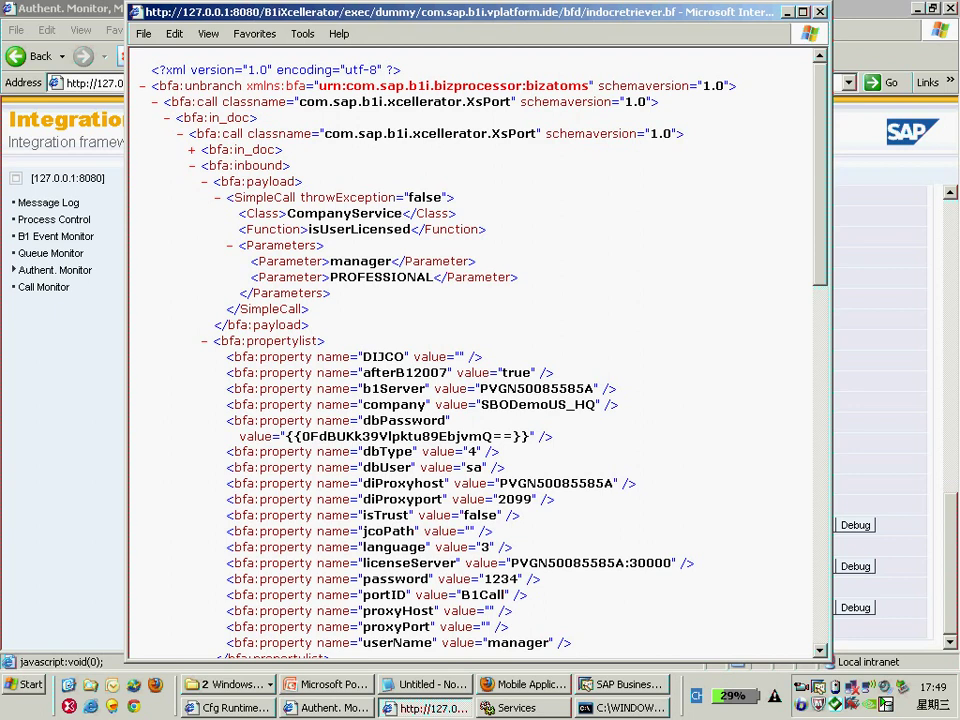
left_click(204, 341)
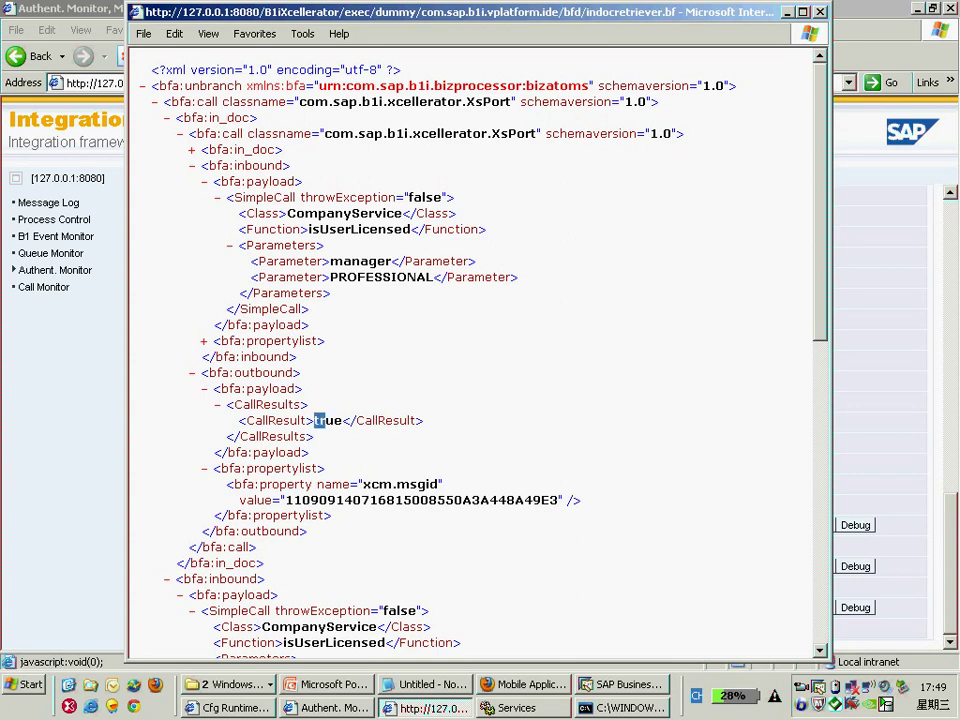
Check the CallResult of the PROFESSIONAL licence call, and view the Users - Setup form in SAP Business One before returning to the XML message.
left_click_drag(322, 420, 334, 420)
scroll(475, 350, "down", 7)
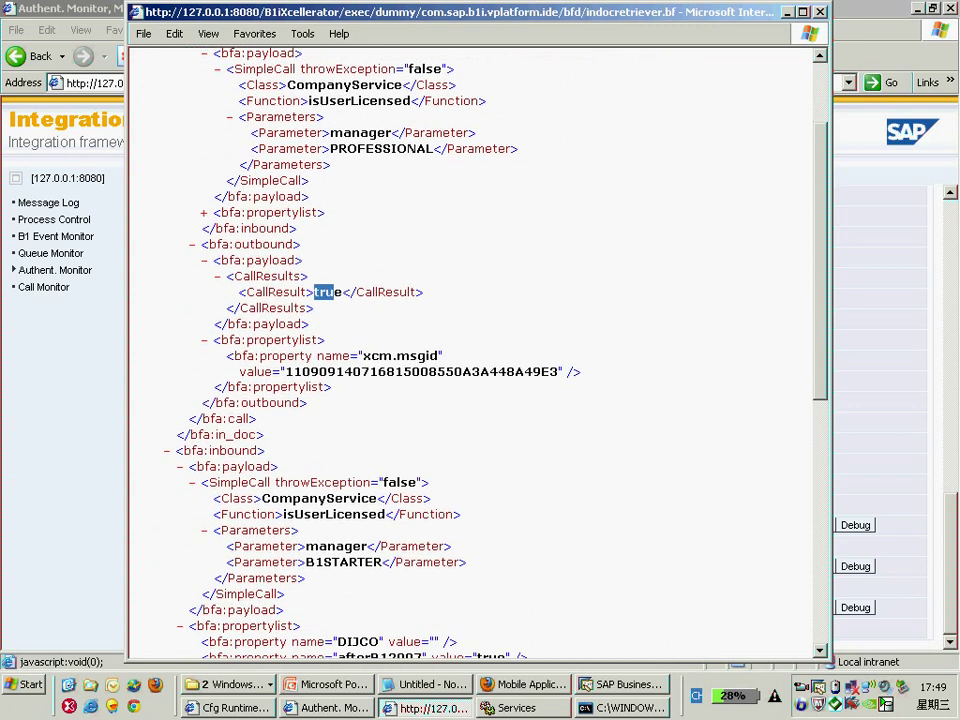
scroll(475, 350, "down", 1)
scroll(475, 350, "up", 2)
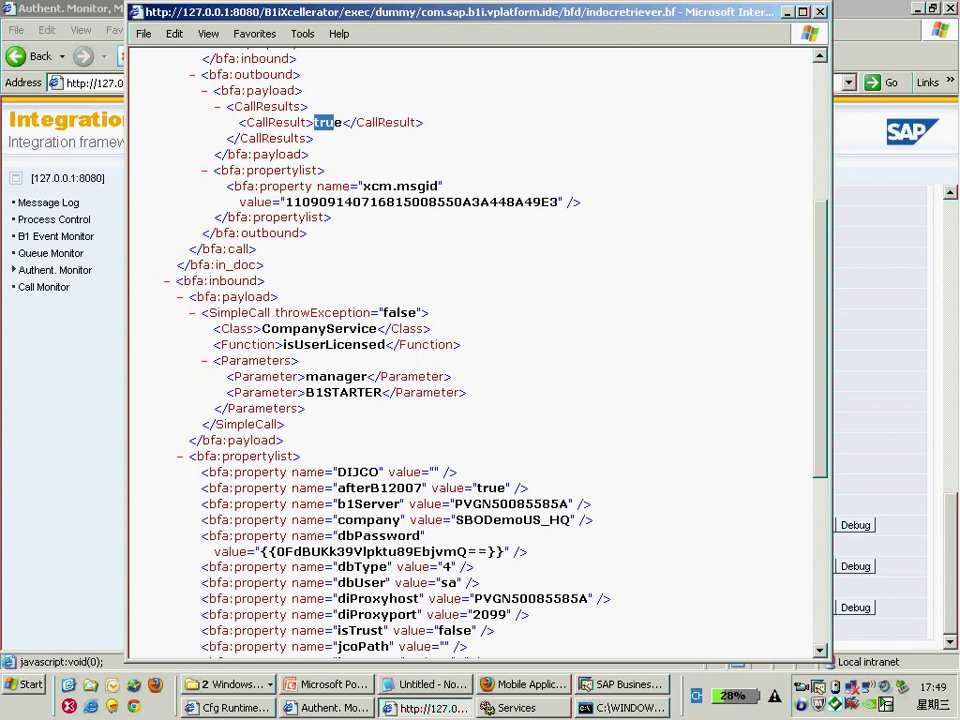
left_click(622, 684)
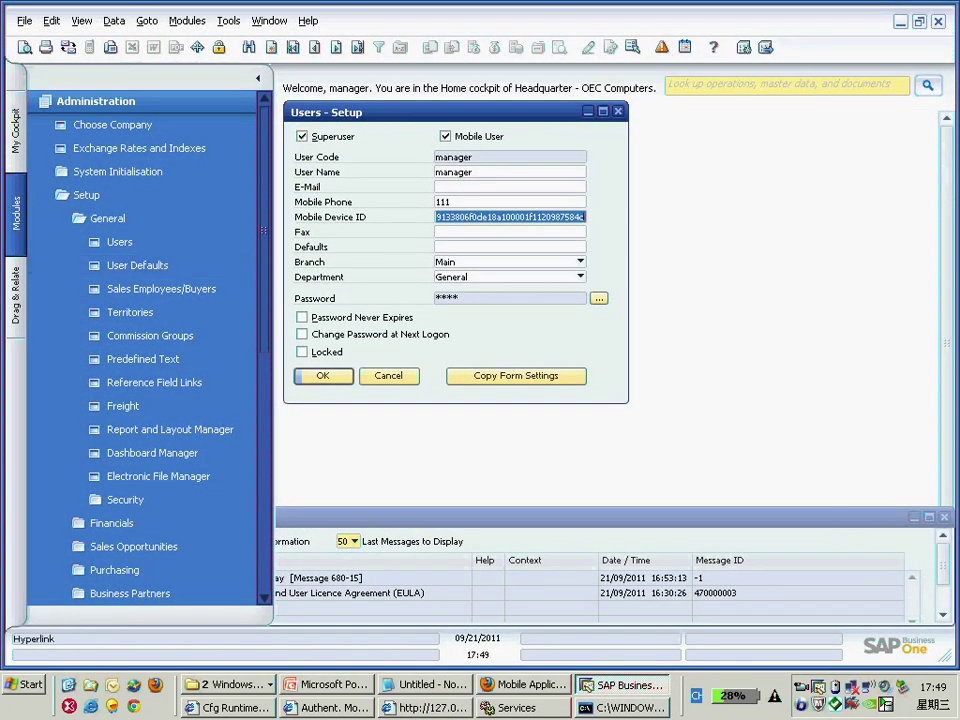
key("alt+Tab")
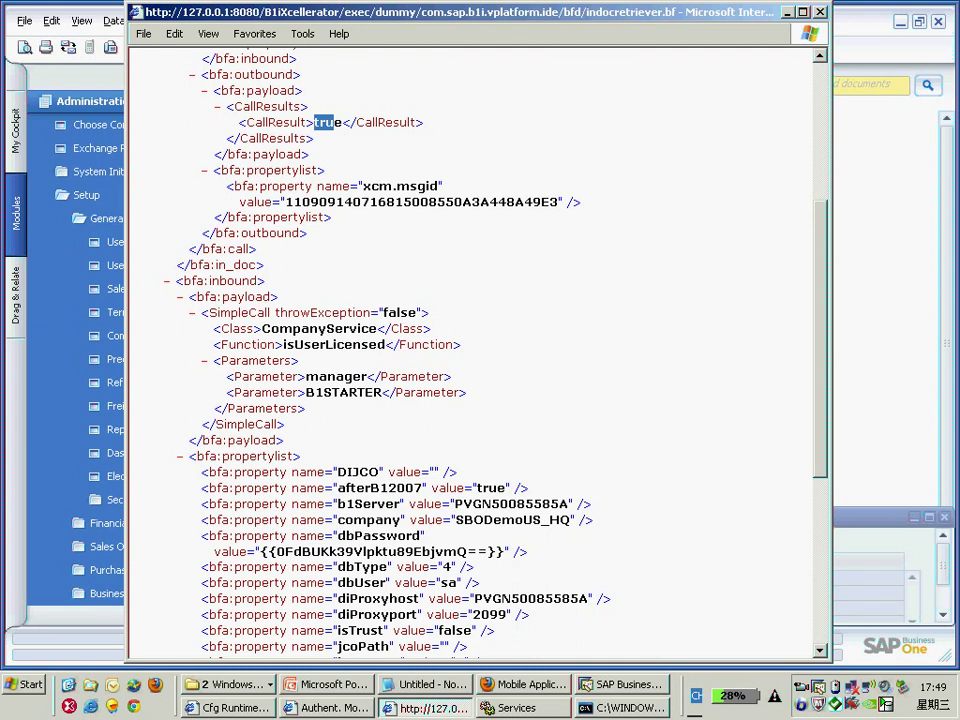
Compare the outbound CallResult of the B1STARTER licence call with that of the PROFESSIONAL call in the XML message.
scroll(475, 350, "down", 7)
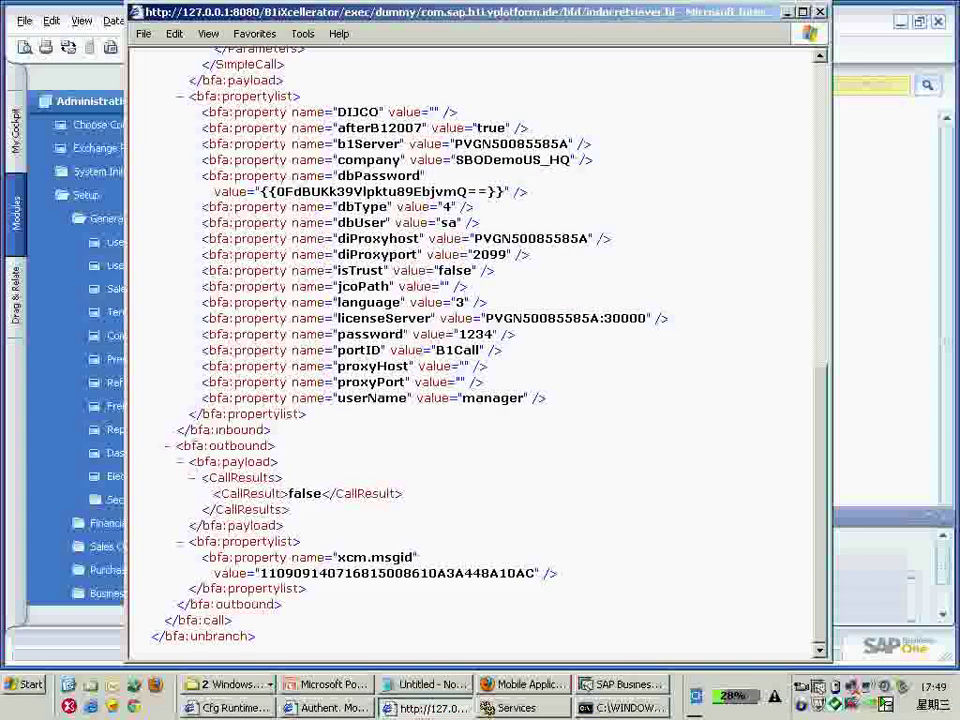
left_click_drag(321, 493, 288, 493)
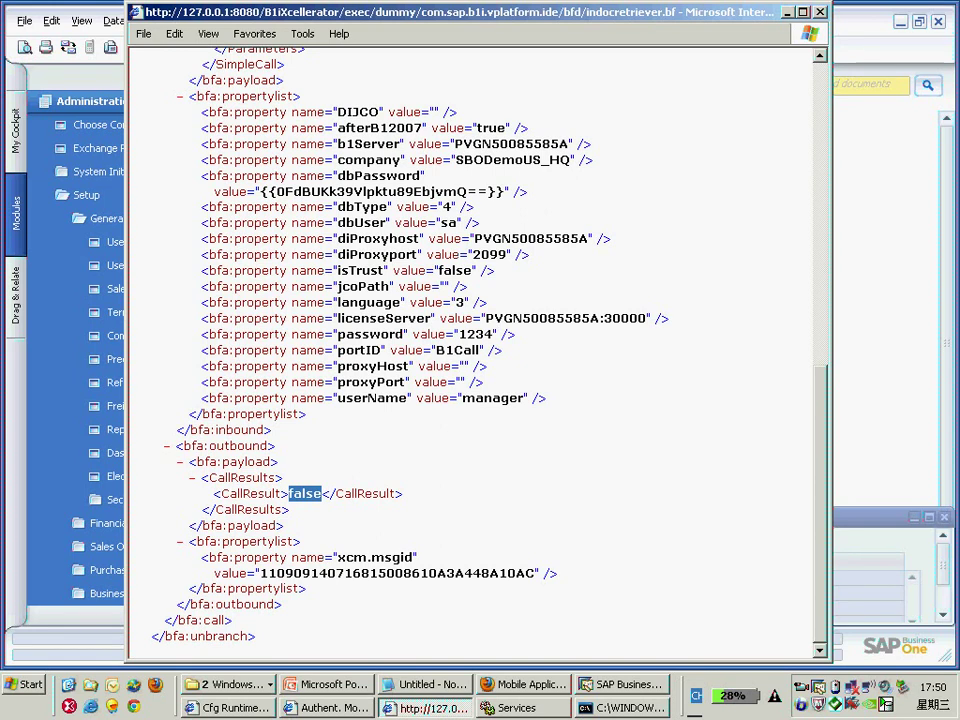
scroll(475, 350, "up", 20)
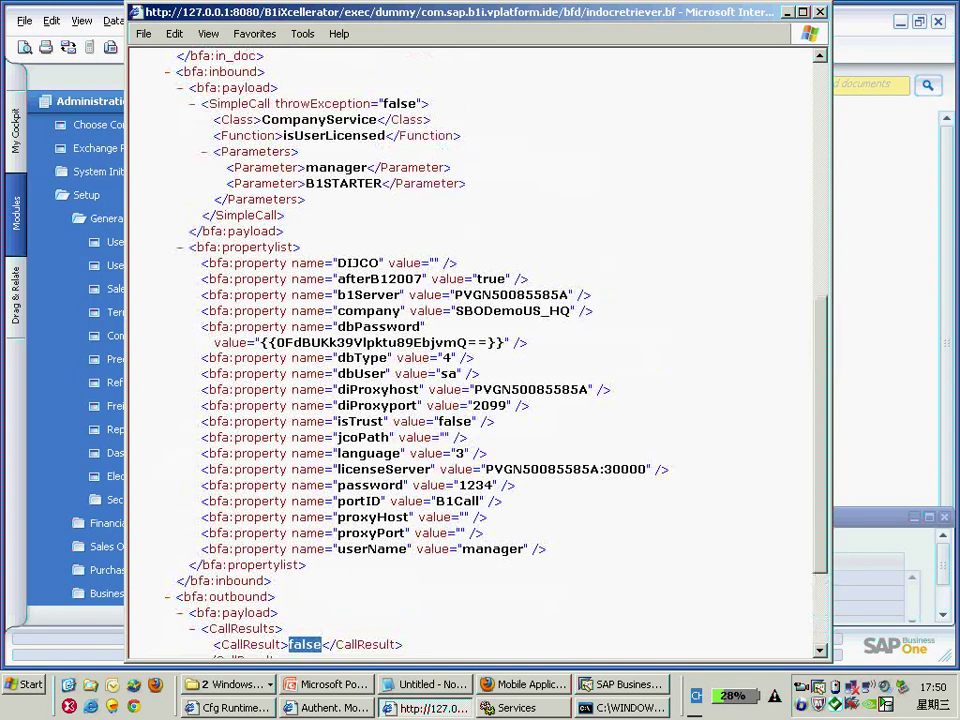
scroll(475, 350, "up", 3)
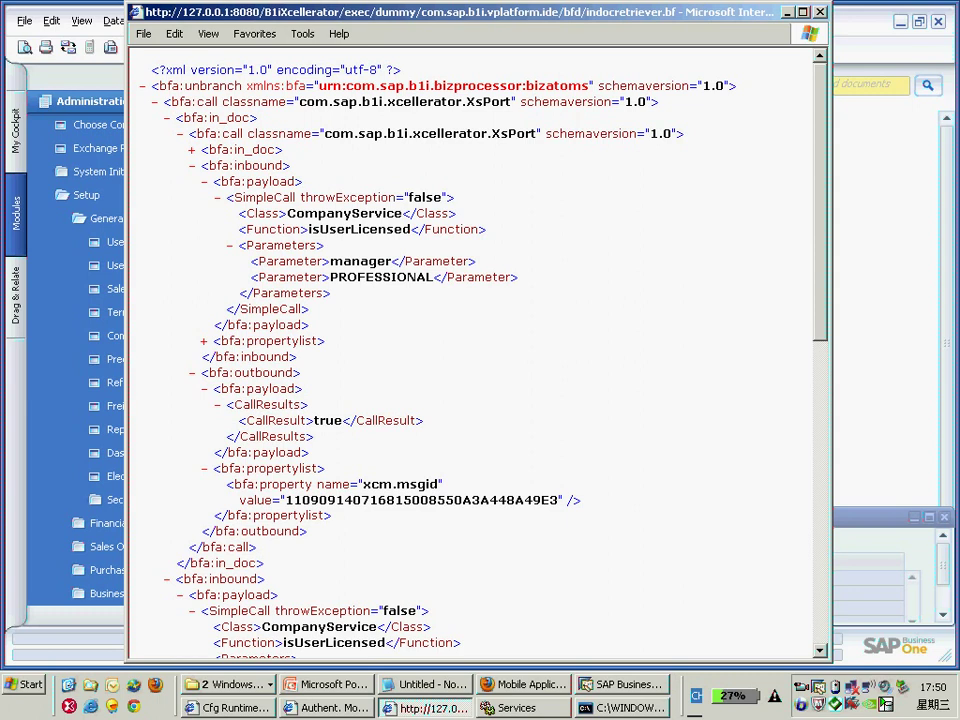
scroll(475, 350, "down", 10)
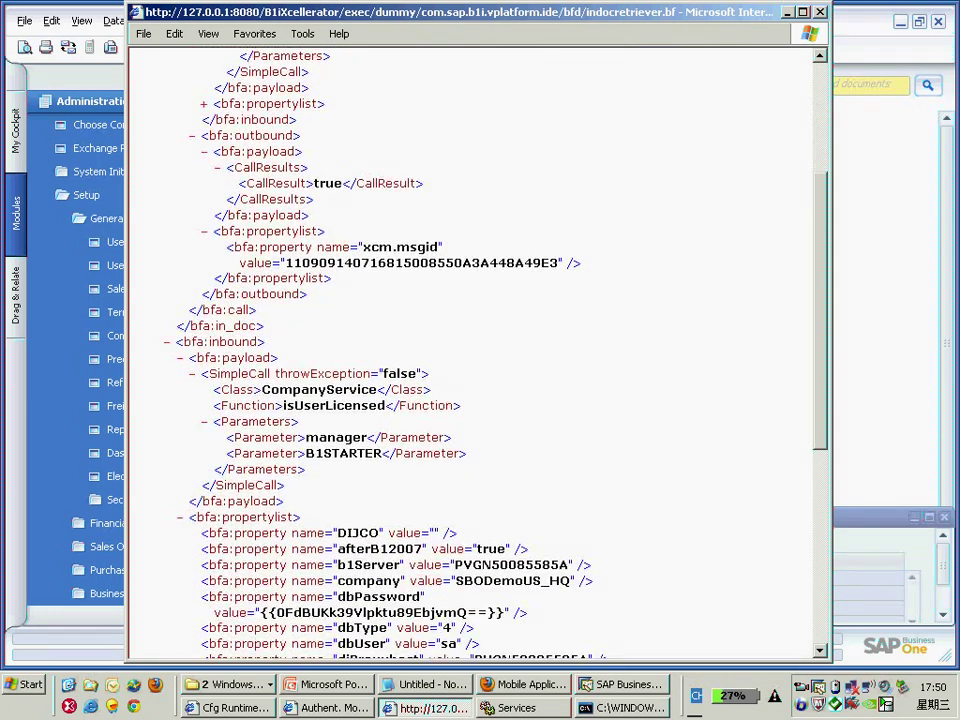
scroll(475, 350, "down", 3)
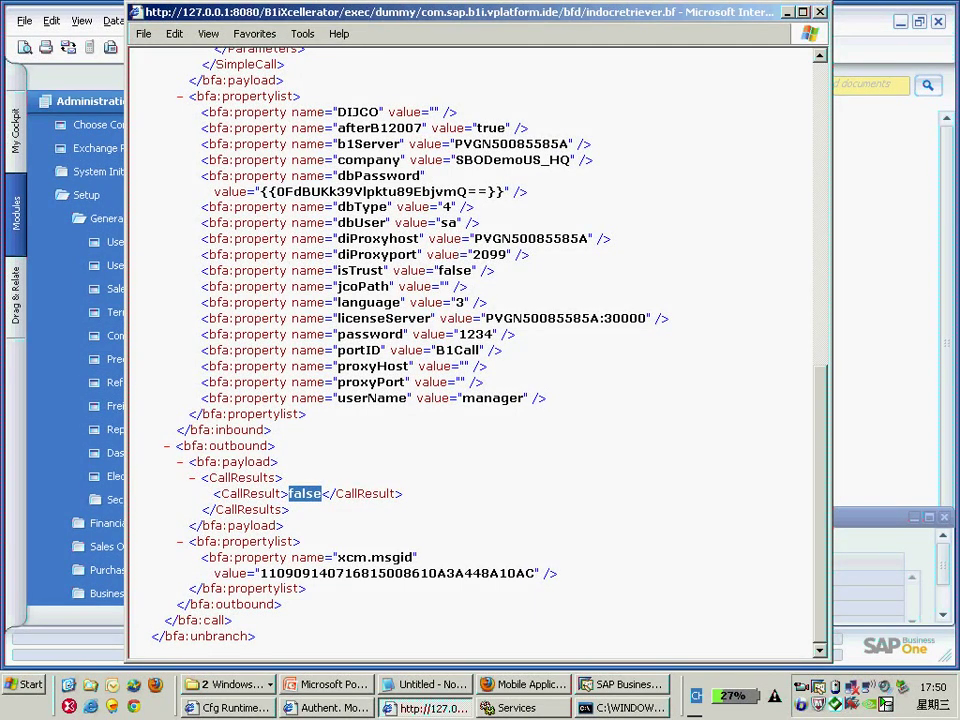
scroll(475, 350, "up", 4)
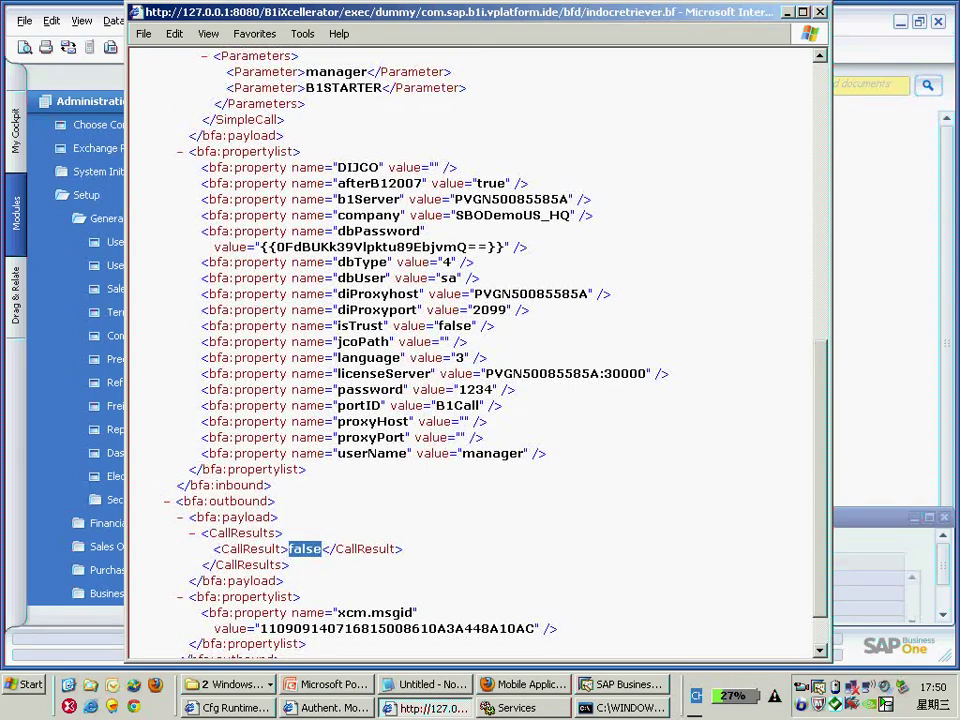
scroll(475, 350, "up", 10)
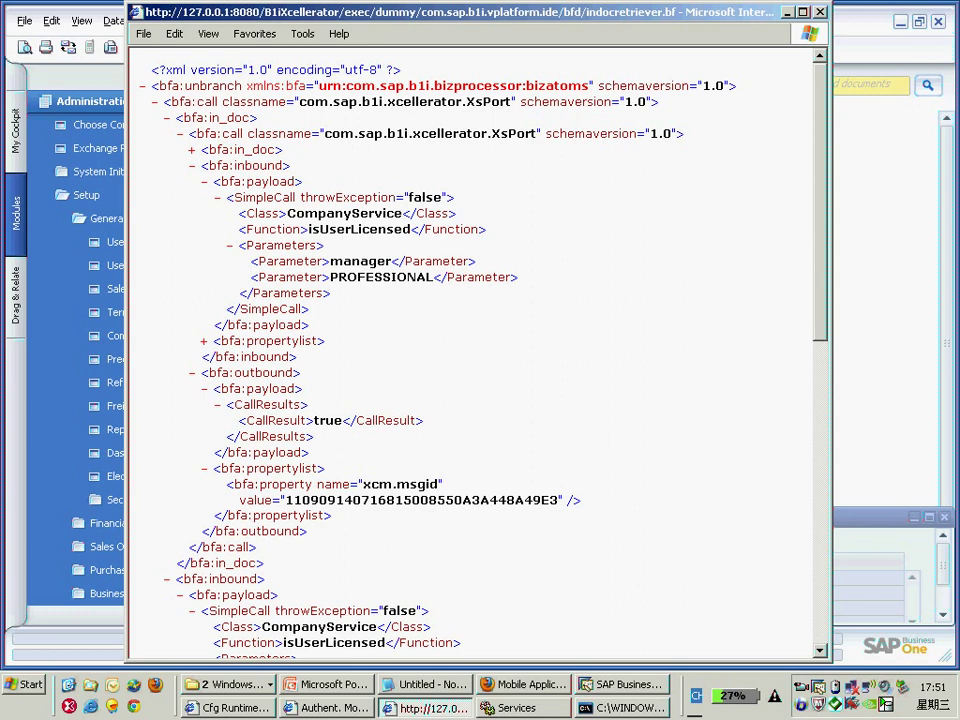
scroll(475, 350, "down", 14)
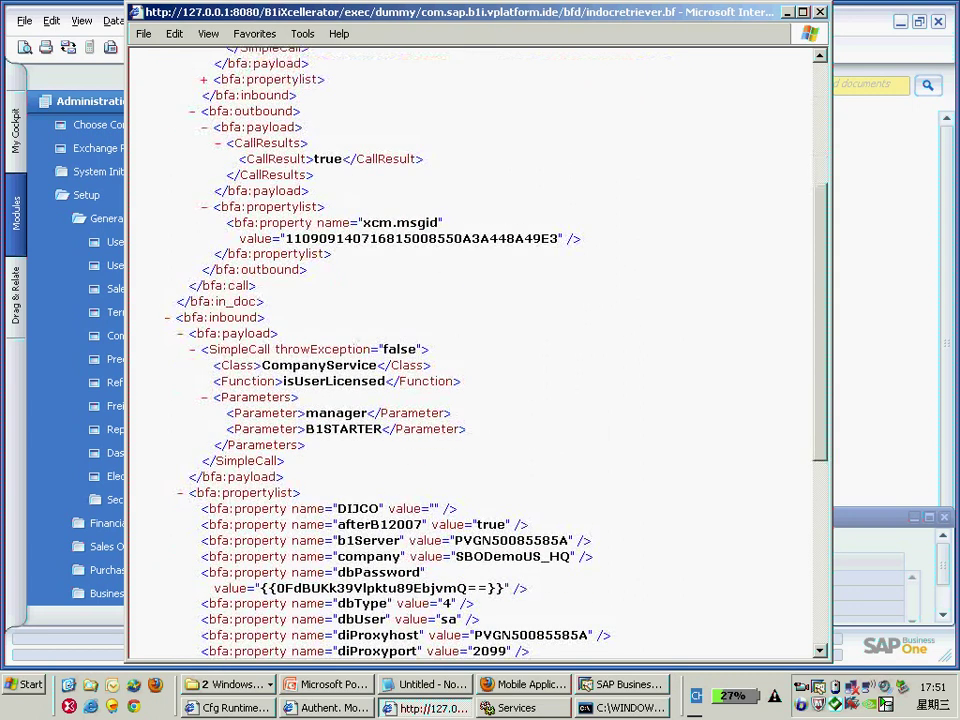
double_click(304, 538)
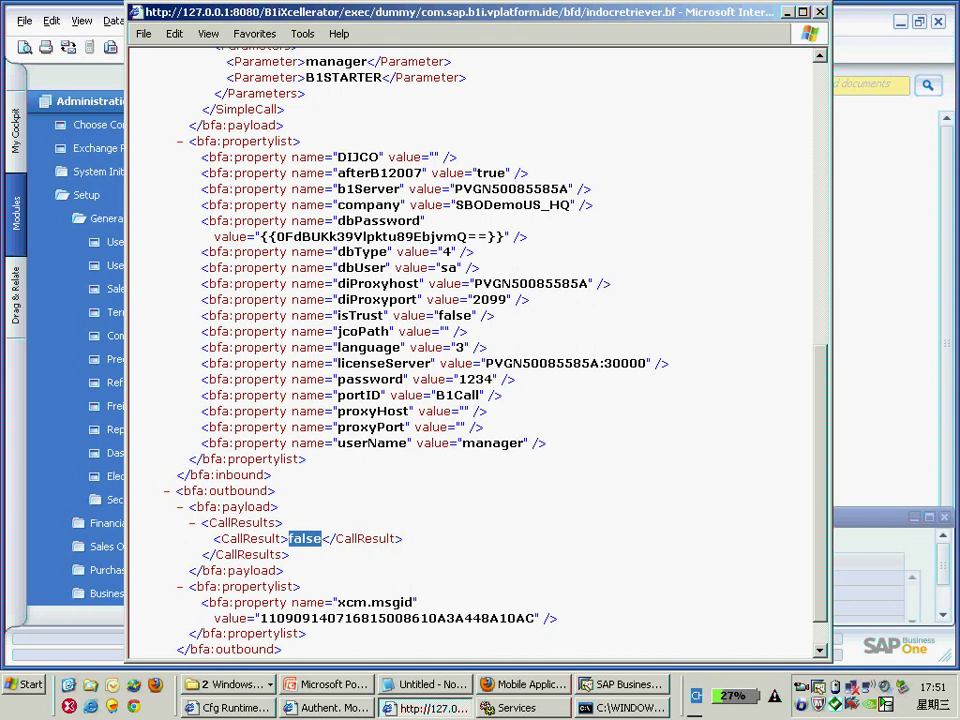
Switch to Firefox, review the root causes and solutions in SAP Note 1602674, and return to the authentication monitor.
key("alt+Tab")
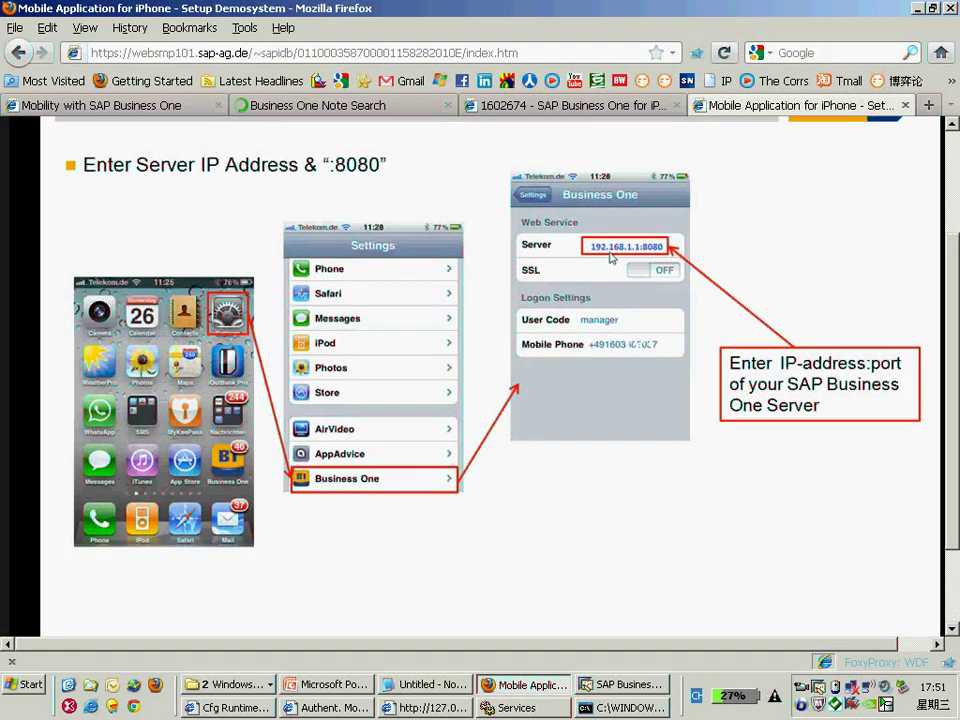
key("ctrl+Page_Up")
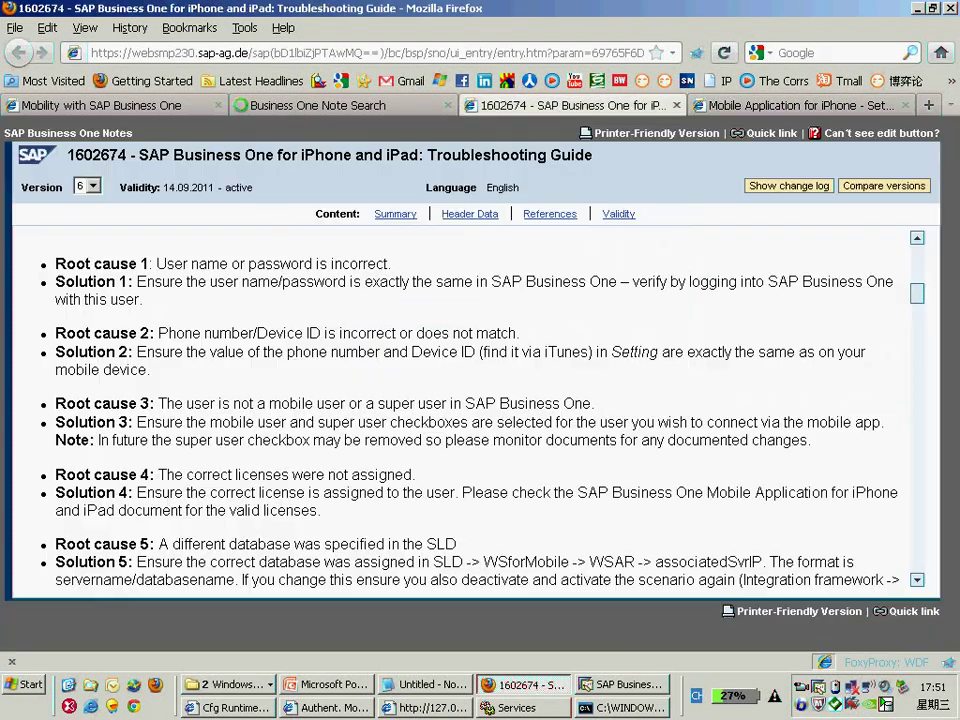
left_click_drag(155, 263, 207, 352)
left_click(207, 352)
left_click(427, 707)
left_click(327, 707)
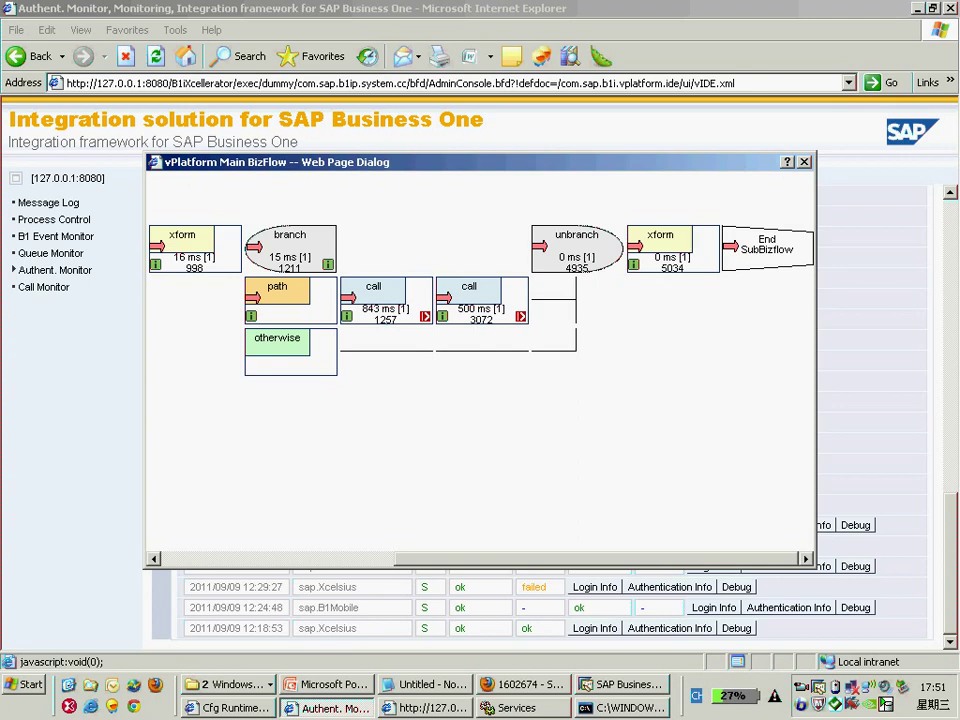
Close the BizFlow dialogs, and view the status and login info of the sap.B1Mobile entry dated 2011/09/09 14:03:42.
key("alt+F4")
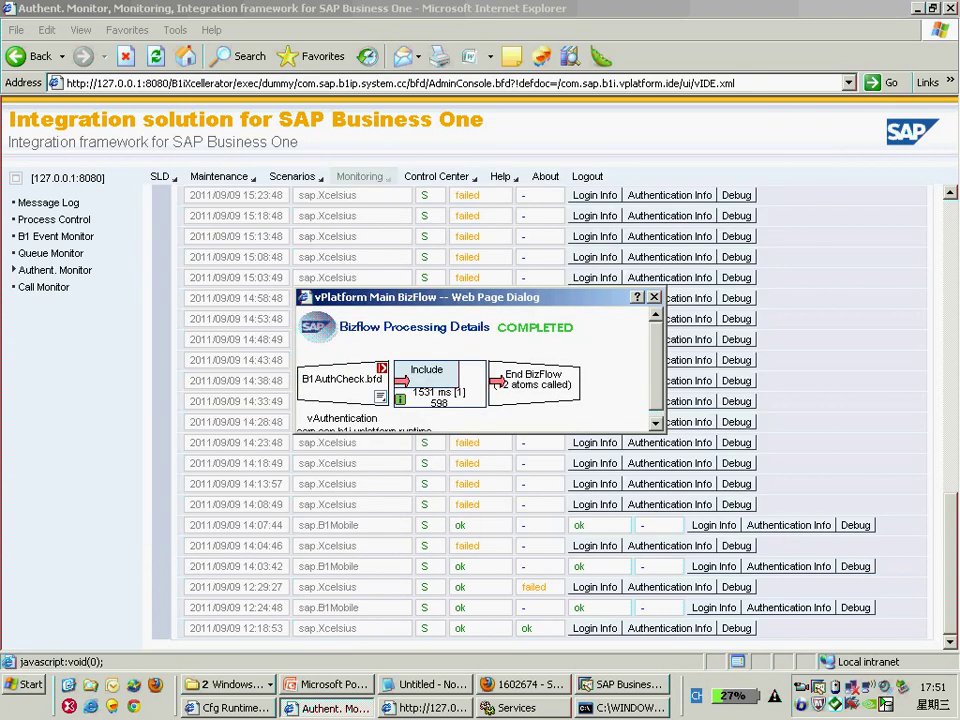
left_click(654, 297)
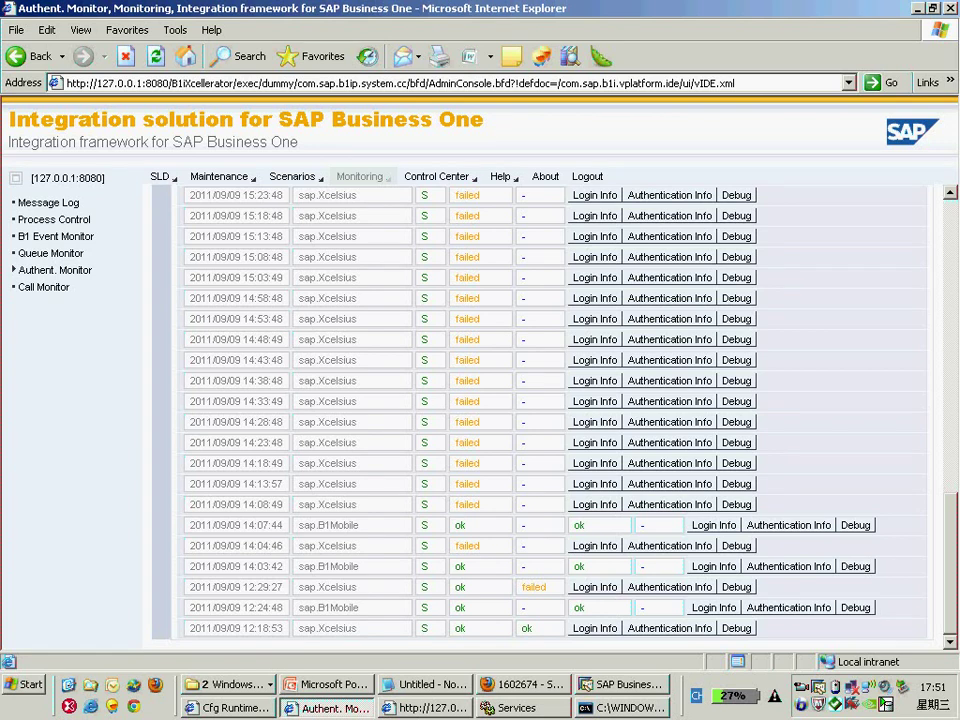
double_click(338, 566)
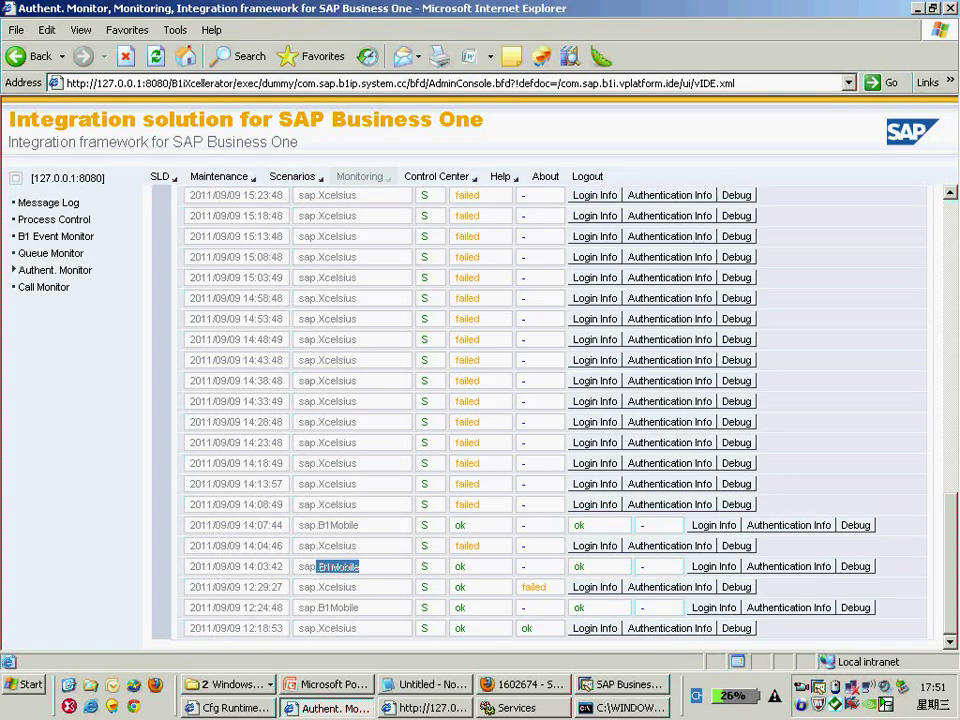
left_click_drag(454, 566, 467, 566)
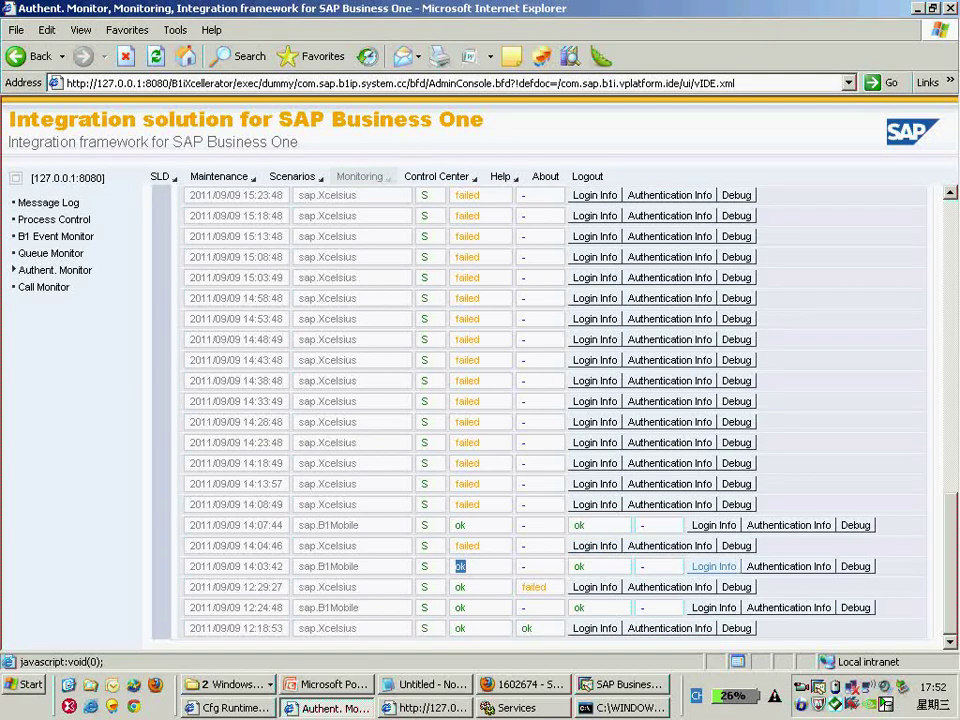
left_click(713, 566)
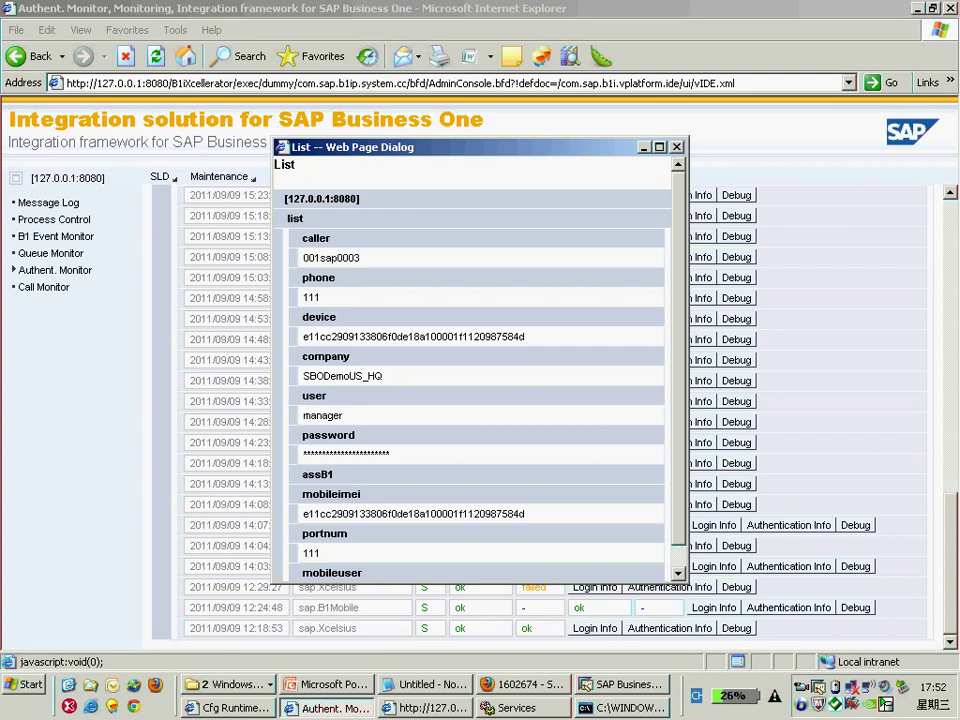
key("alt+F4")
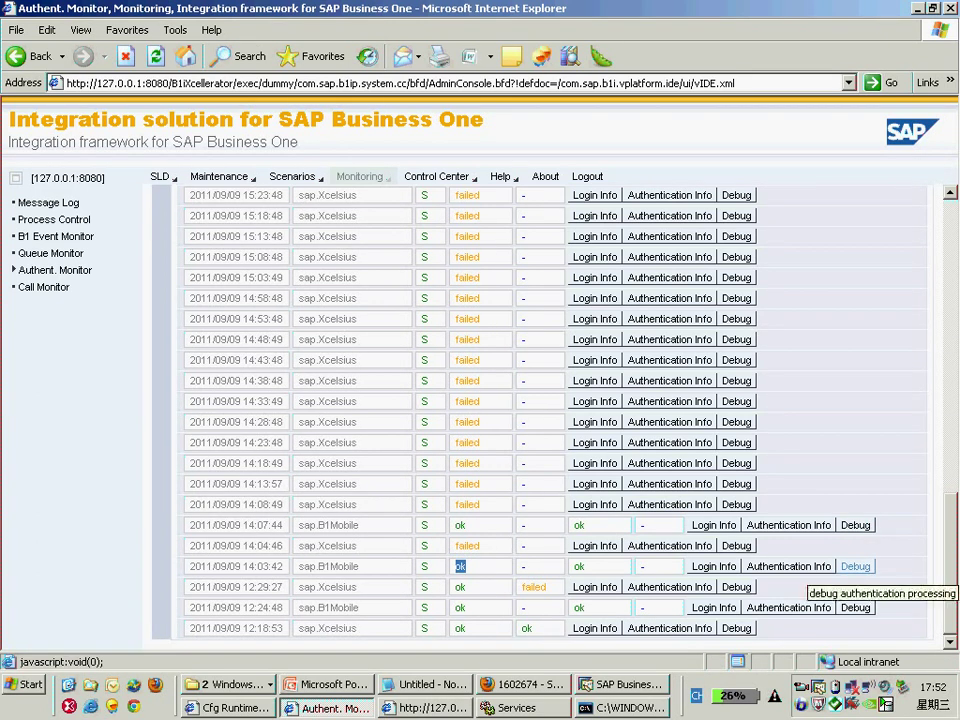
Open the debug XML message of the 14:03:42 sap.B1Mobile entry and check its LicenseResult attribute.
left_click(855, 566)
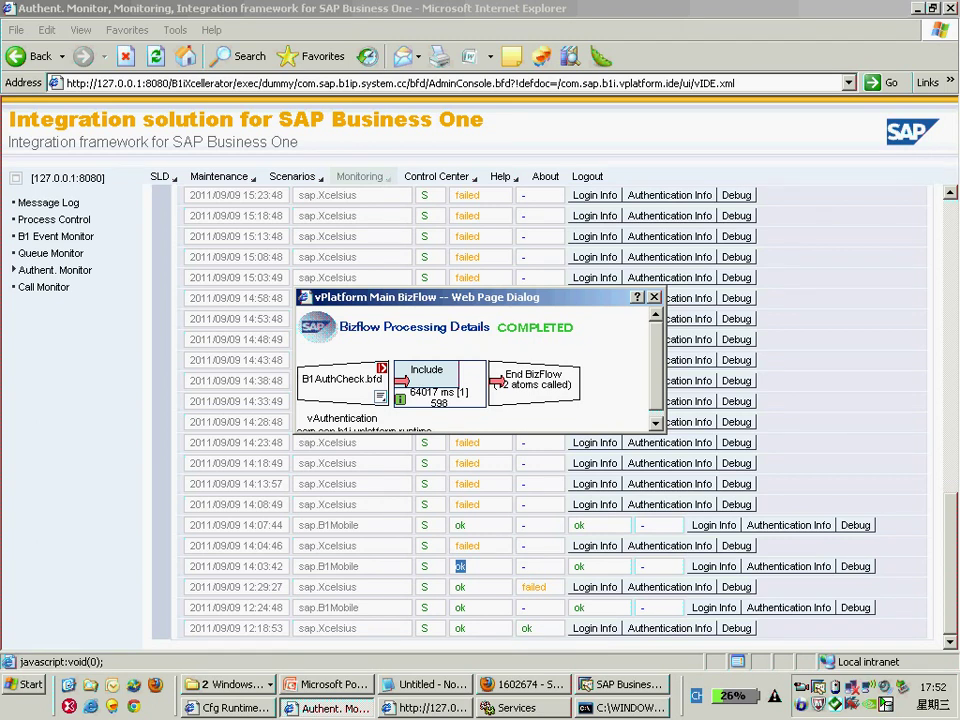
left_click(380, 396)
key("Return")
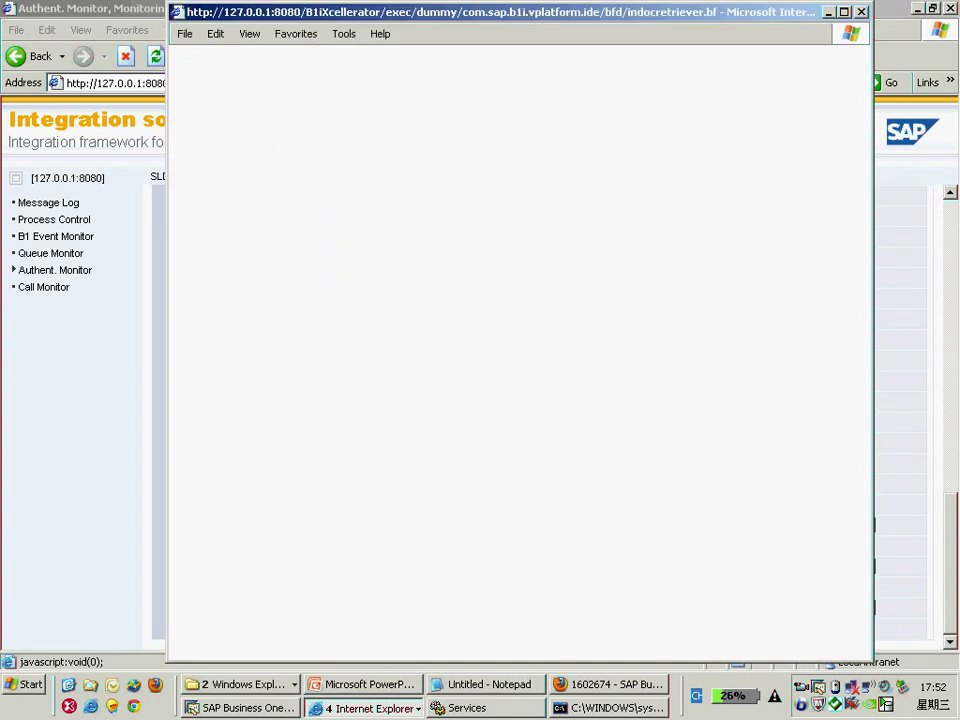
left_click_drag(302, 147, 335, 147)
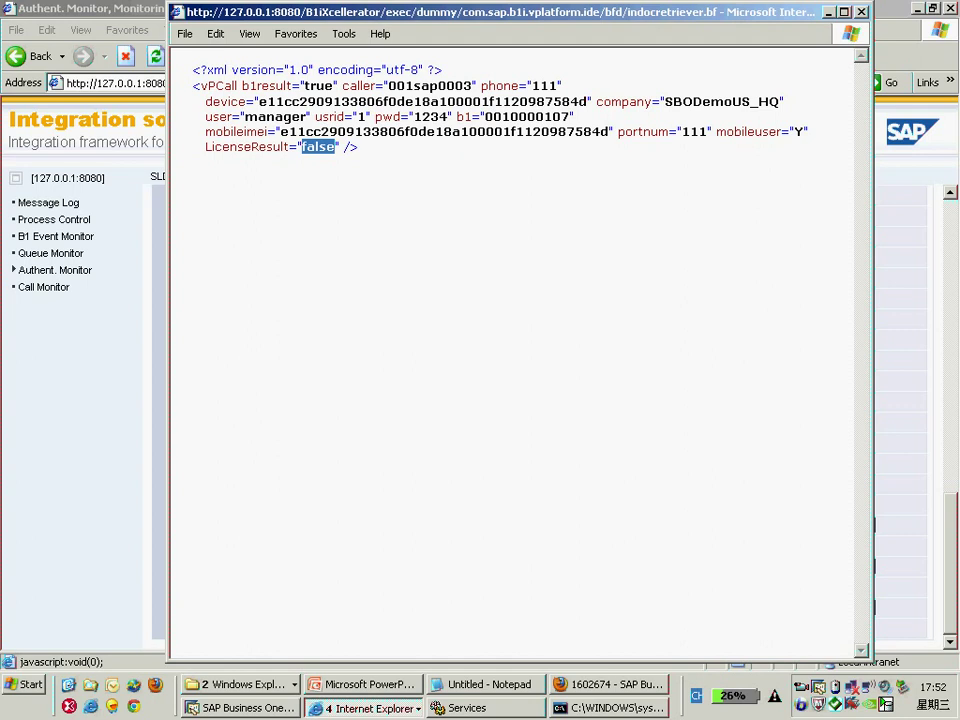
Close the XML message, and open the XML of the xform following the unbranch in the include's flow.
key("alt+F4")
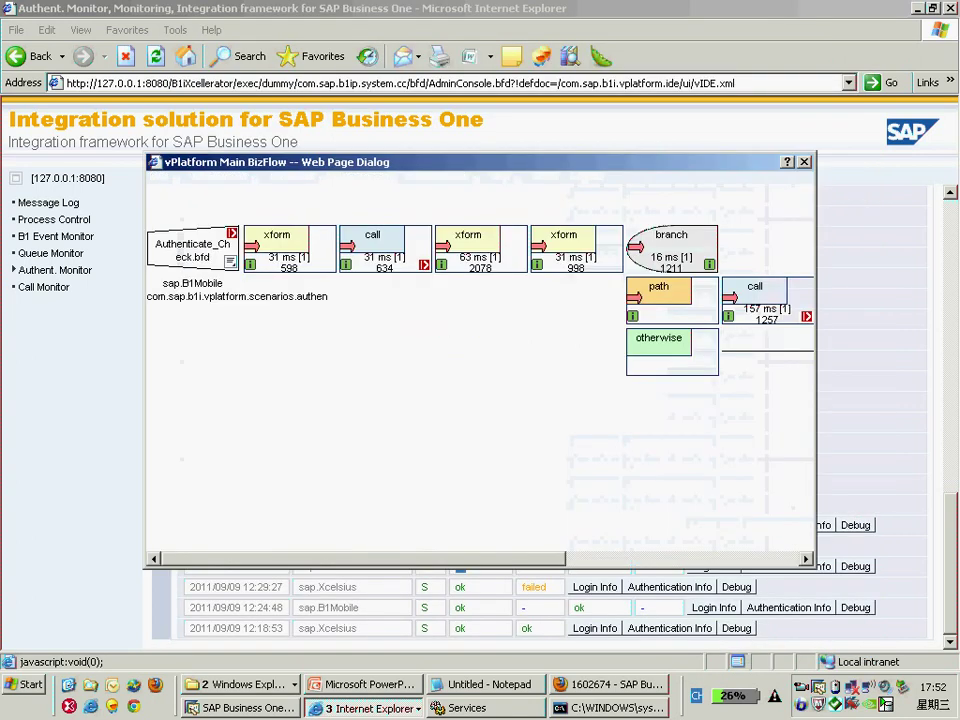
scroll(480, 366, "right", 4)
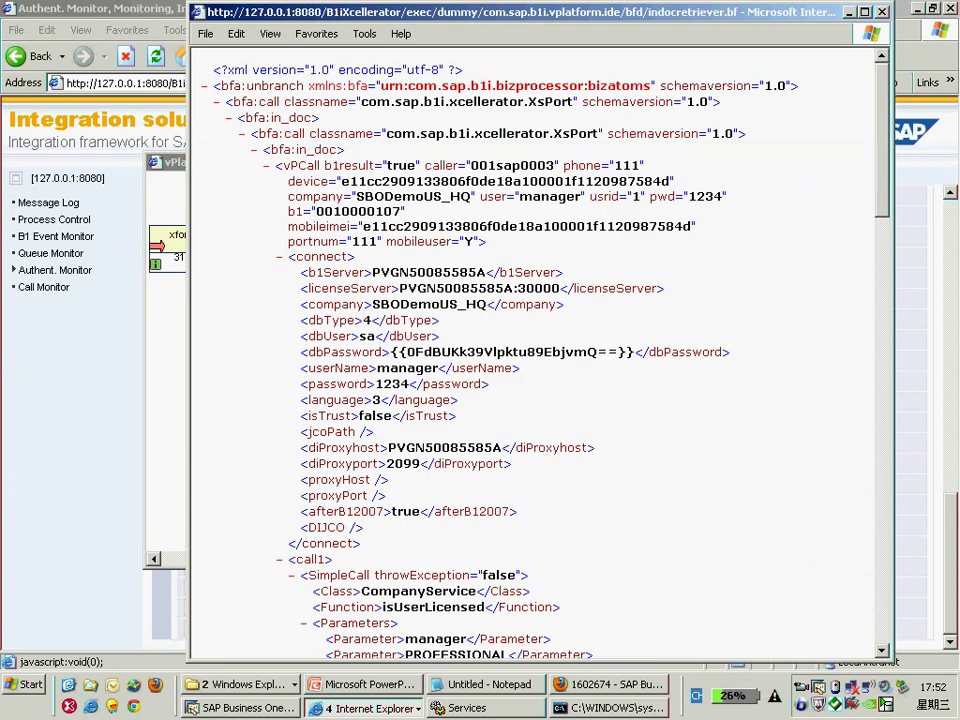
Examine the CallResults error text in the outbound payload at the end of the XML message.
scroll(540, 350, "down", 20)
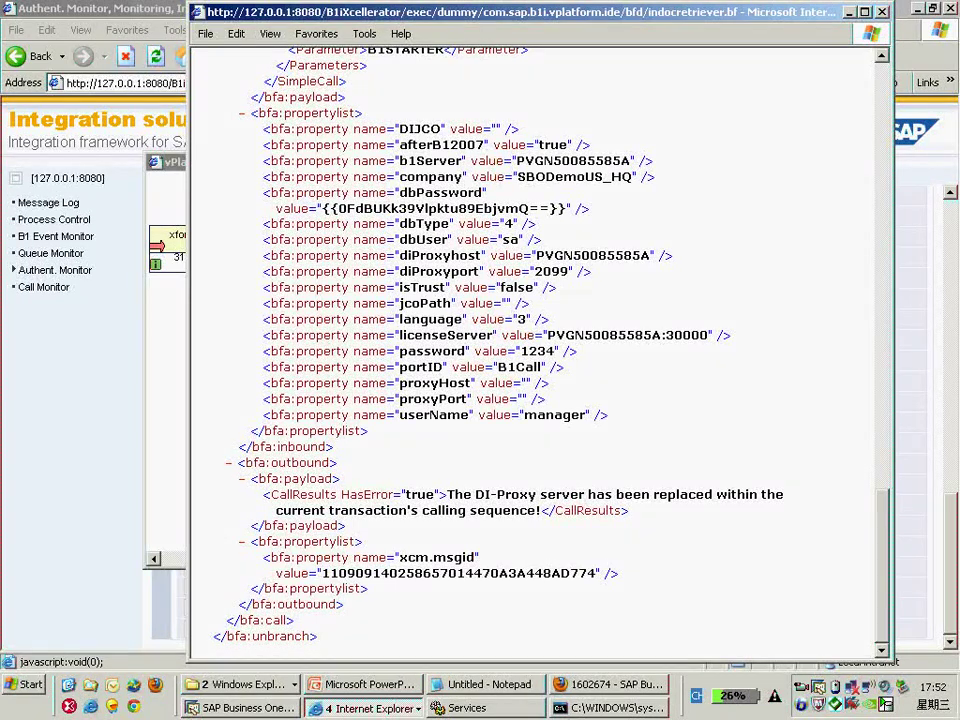
left_click_drag(292, 494, 420, 510)
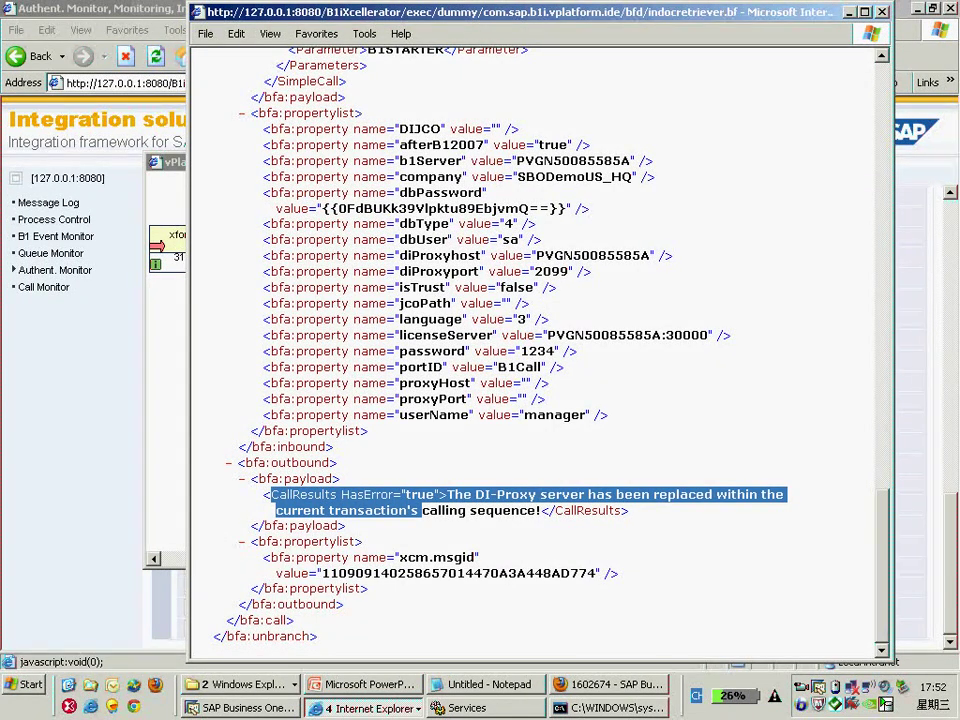
left_click(420, 510)
left_click_drag(447, 494, 537, 510)
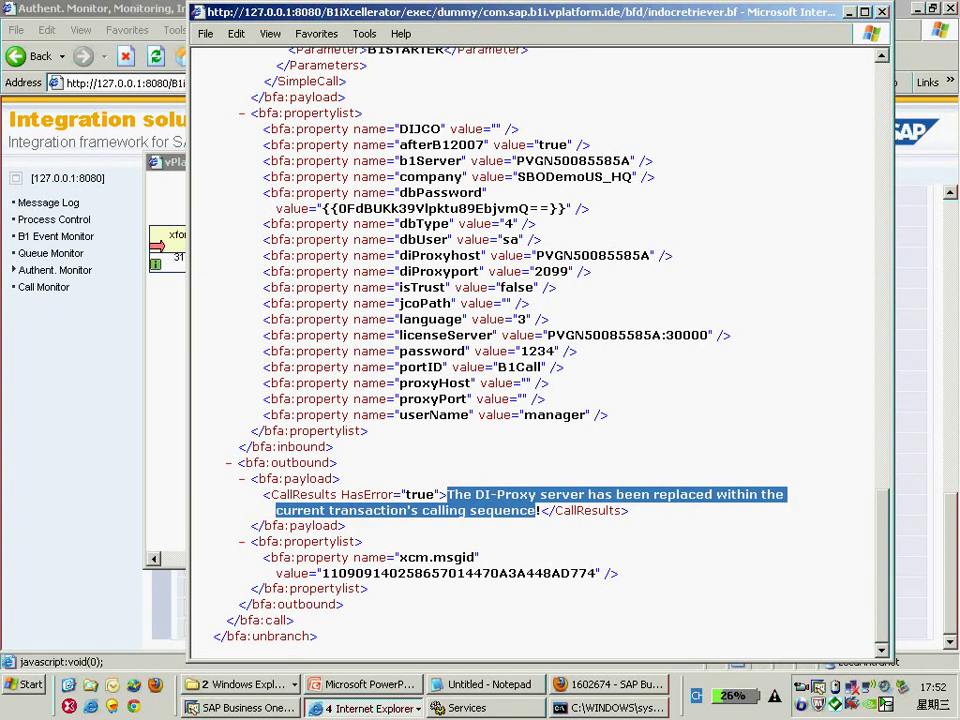
left_click_drag(554, 510, 447, 494)
Leave the XML message and close both BizFlow dialogs to return to the authentication monitor.
key("alt+Tab")
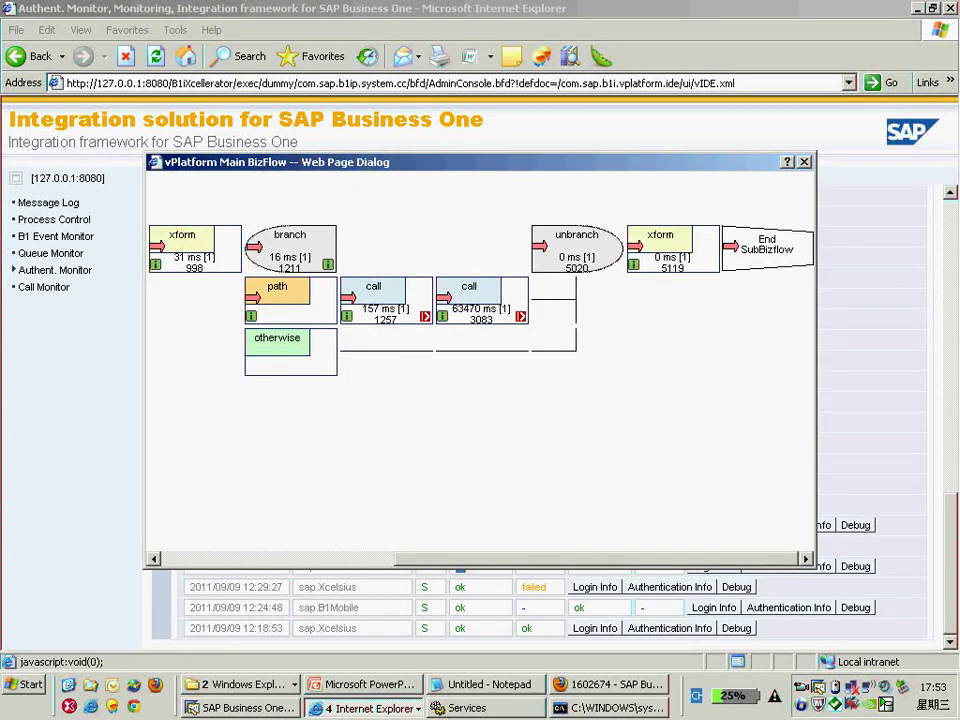
left_click(804, 161)
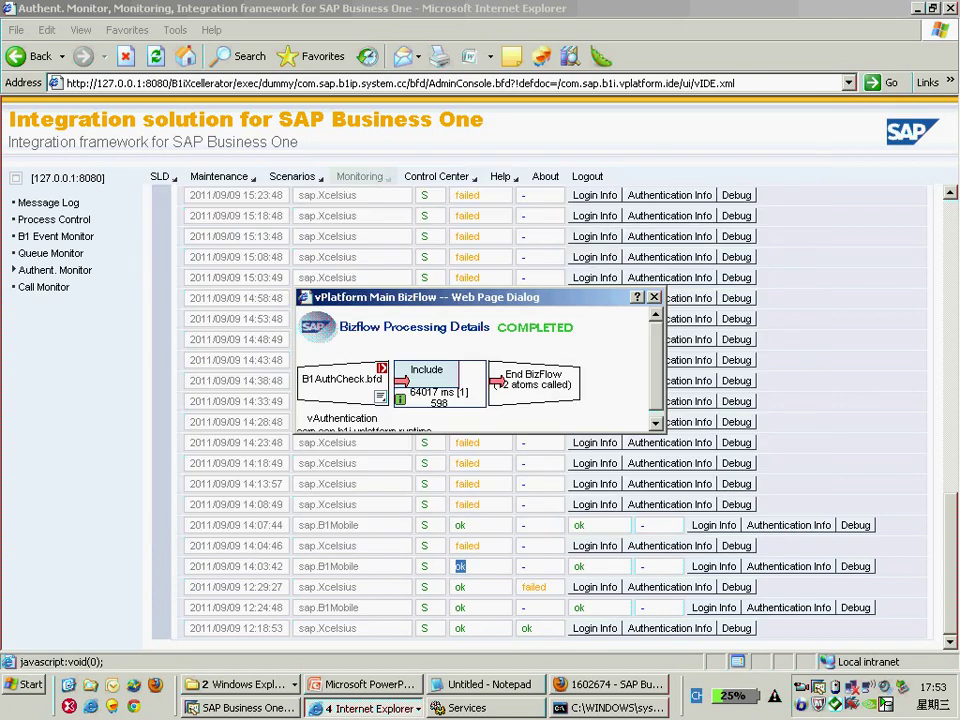
key("alt+F4")
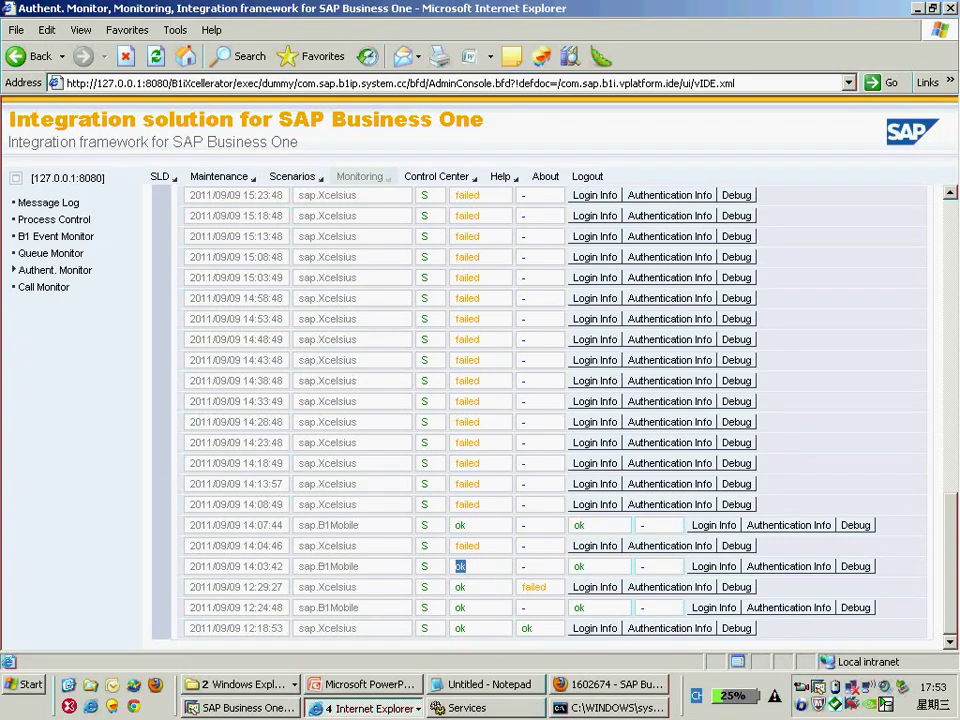
Switch to Firefox and review SAP Note 1602674 from the login root causes through the "Processing Failed - Internal server error" section.
key("alt+Tab")
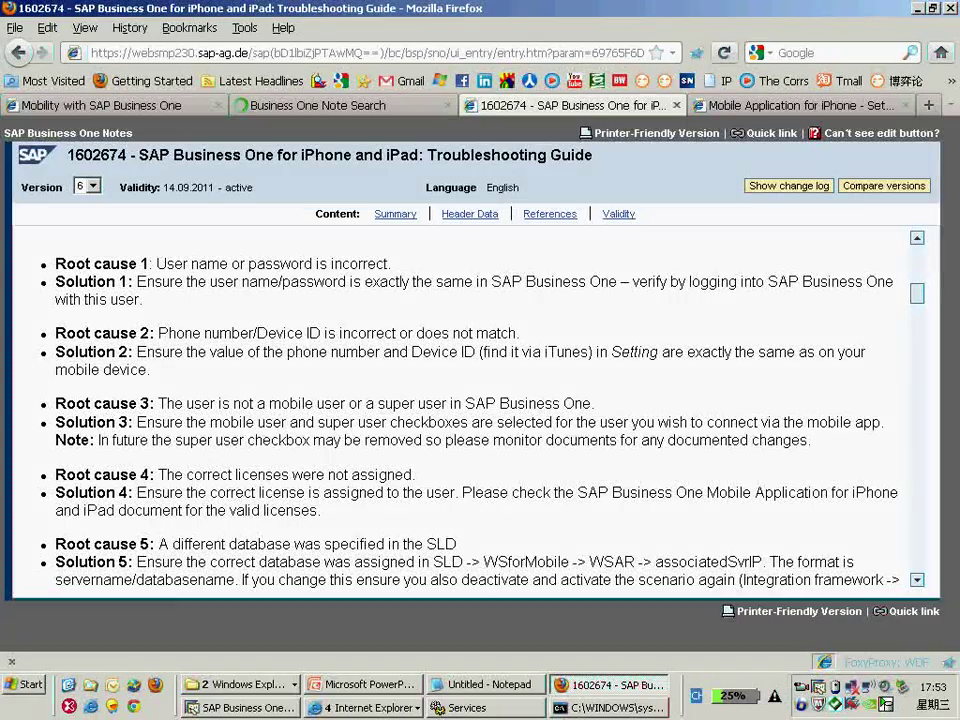
scroll(460, 410, "up", 3)
scroll(460, 410, "down", 5)
scroll(475, 410, "up", 1)
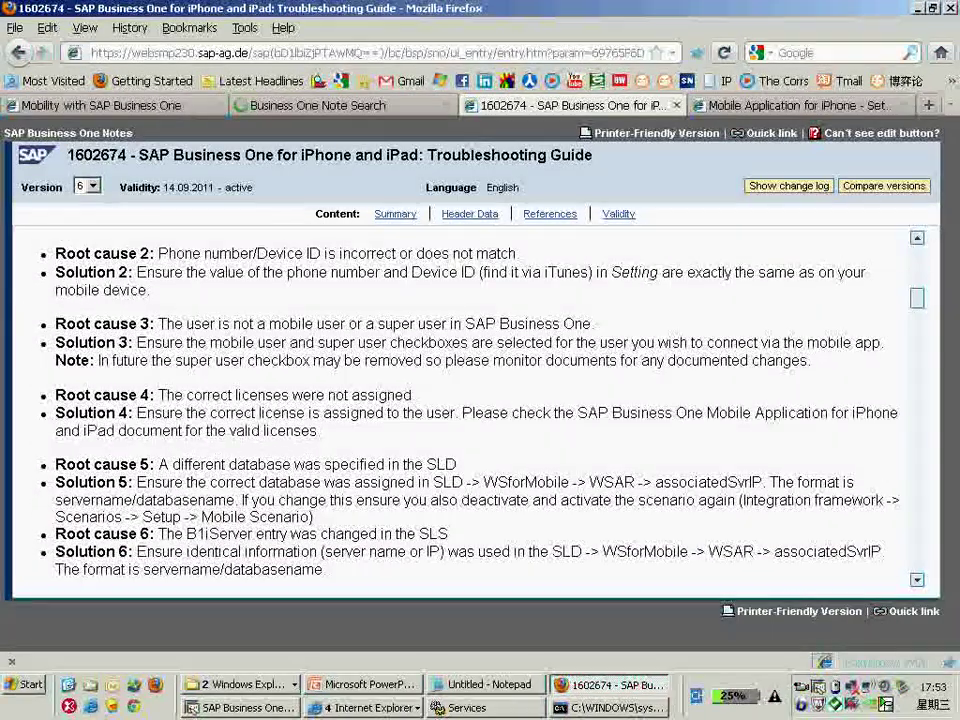
scroll(460, 410, "down", 6)
scroll(460, 410, "down", 5)
scroll(460, 410, "up", 1)
scroll(460, 410, "down", 1)
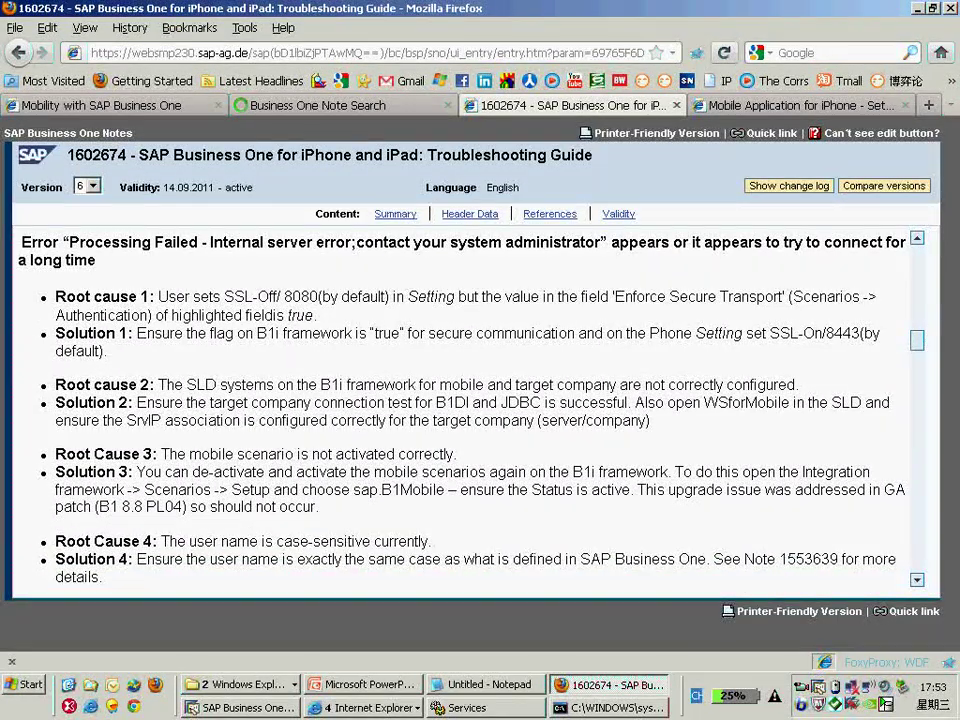